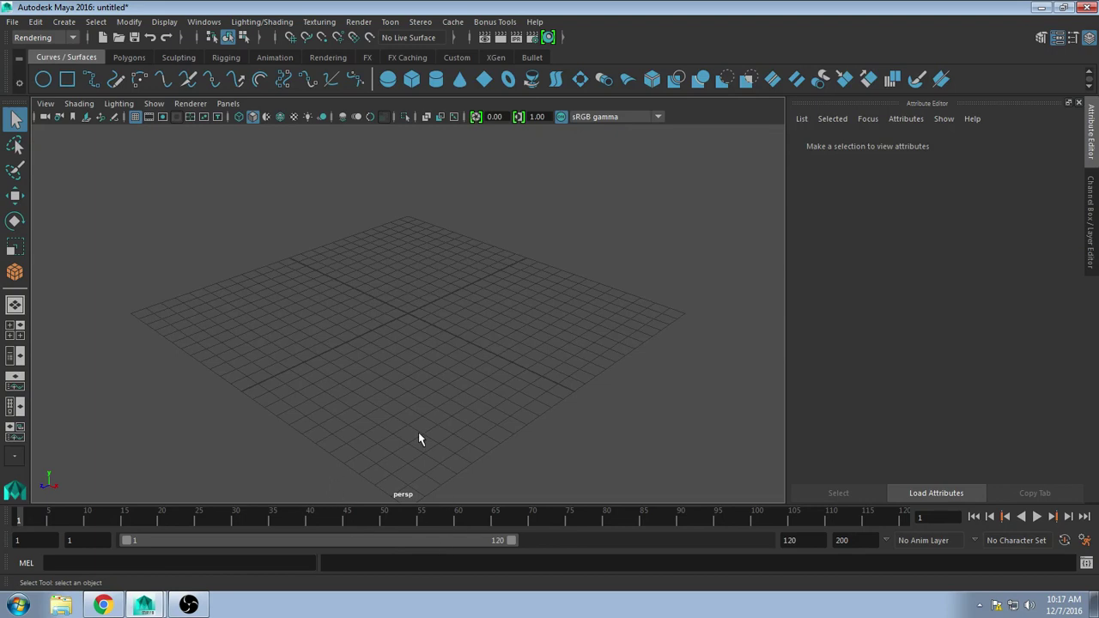
Step: Switch to the four-view layout, then maximize the front orthographic view to fill the viewport
{"action": "key", "text": "space"}
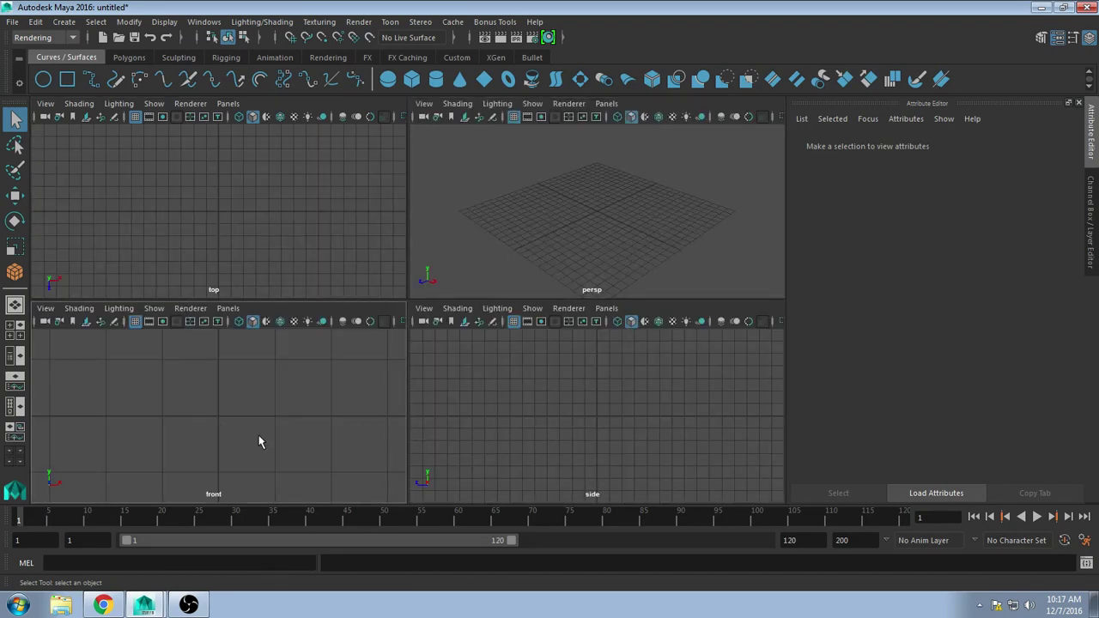
{"action": "key", "text": "space"}
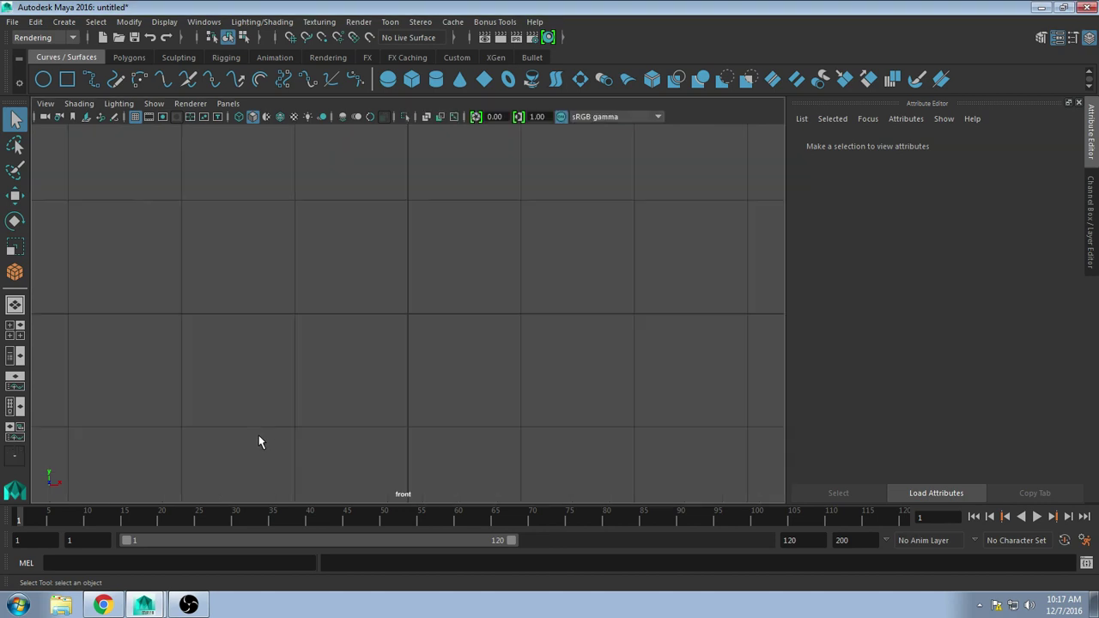
Step: Bring Chrome's 'vase' image results forward and open the pink vase picture's context menu
{"action": "left_click", "coordinate": [103, 607]}
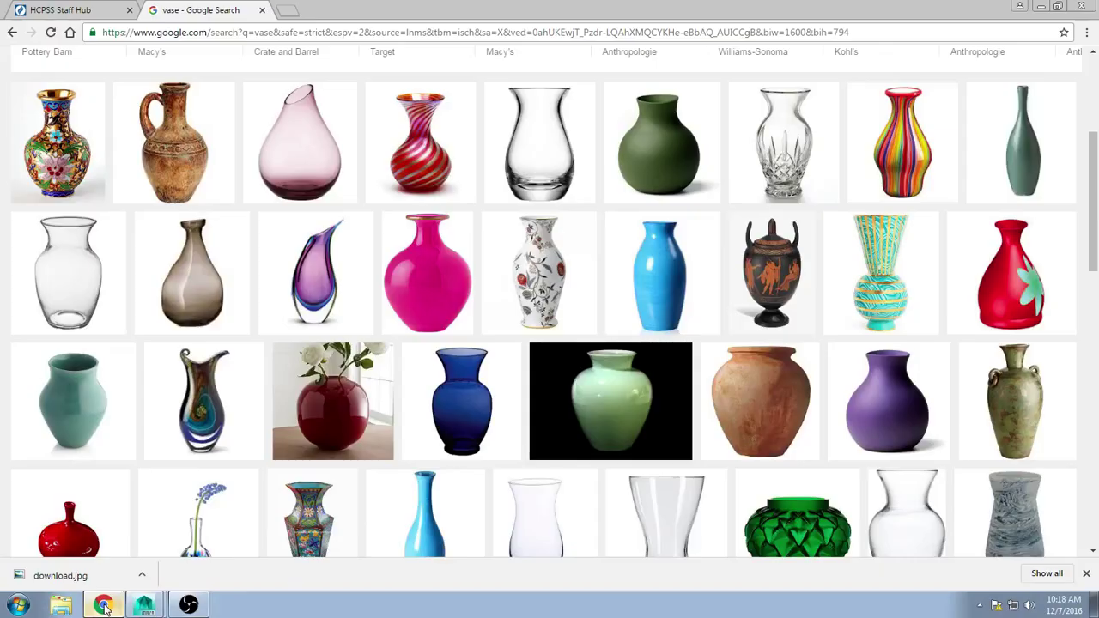
{"action": "right_click", "coordinate": [435, 295]}
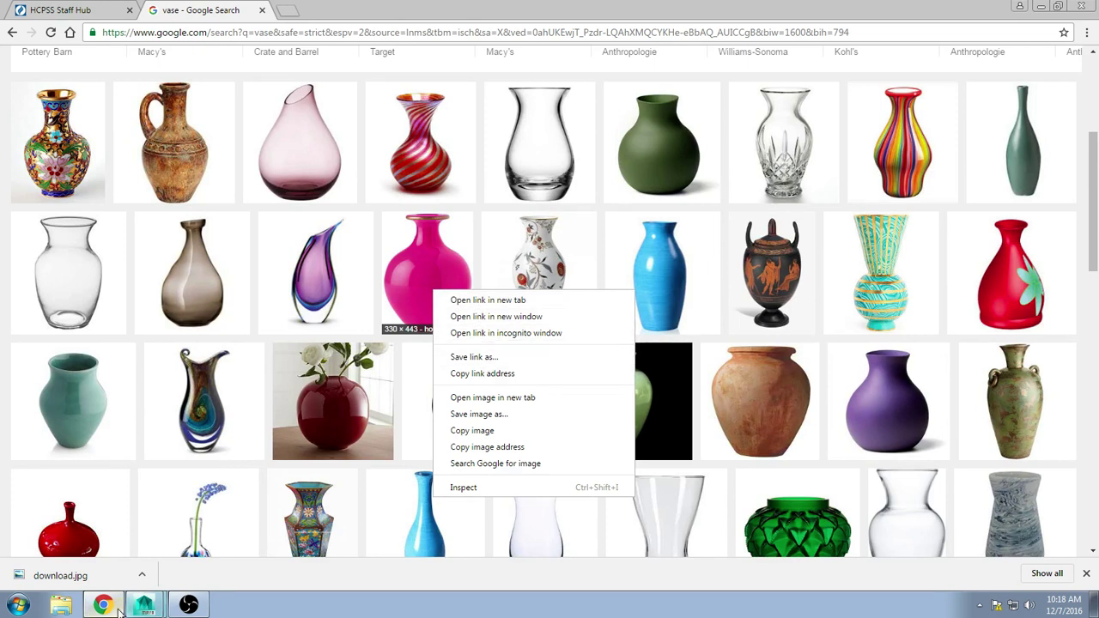
{"action": "left_click", "coordinate": [496, 358]}
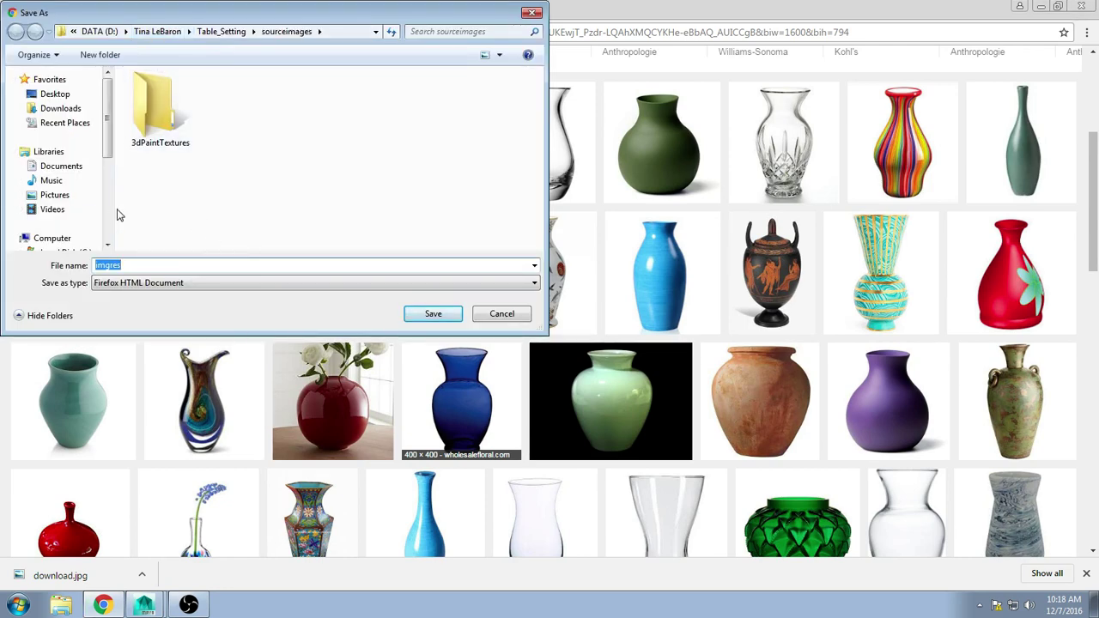
{"action": "scroll", "coordinate": [96, 168], "scroll_direction": "down", "scroll_amount": 2}
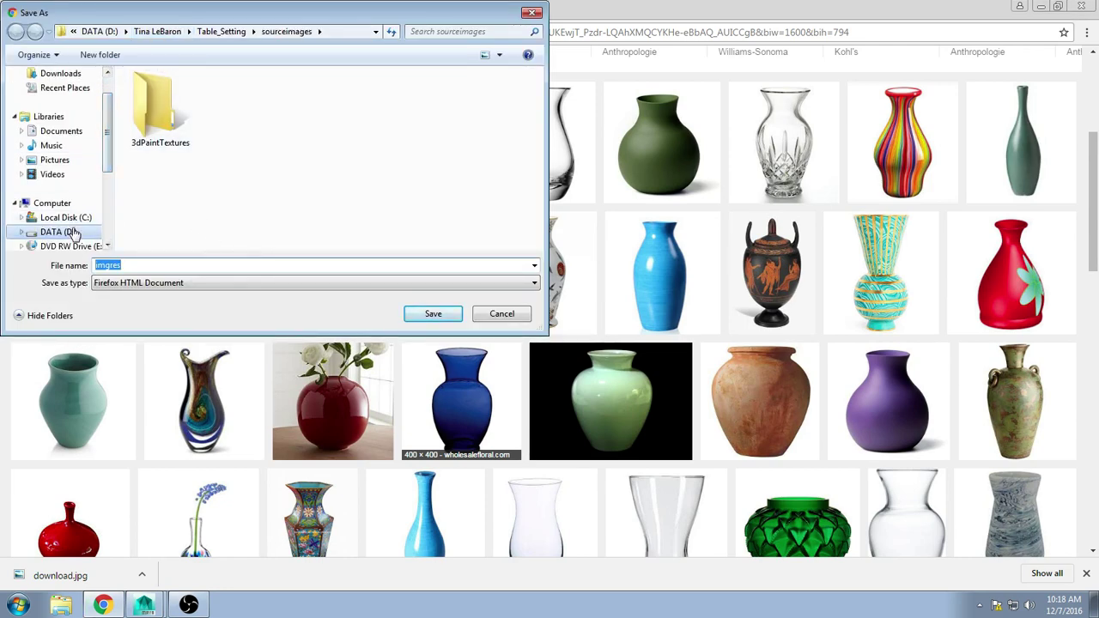
{"action": "left_click", "coordinate": [56, 232]}
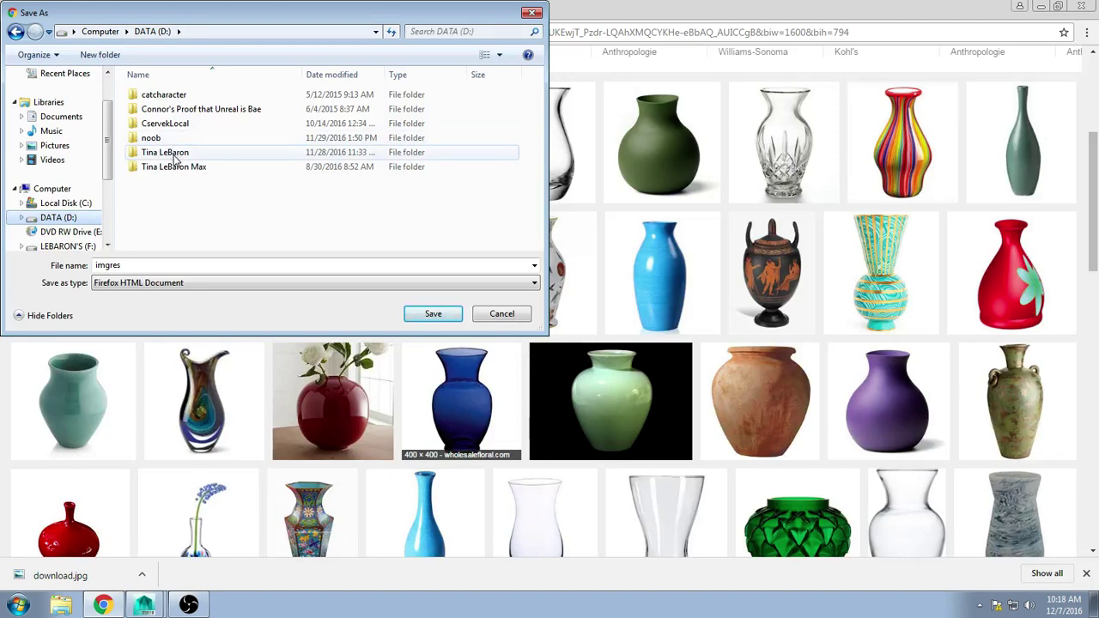
{"action": "double_click", "coordinate": [174, 157]}
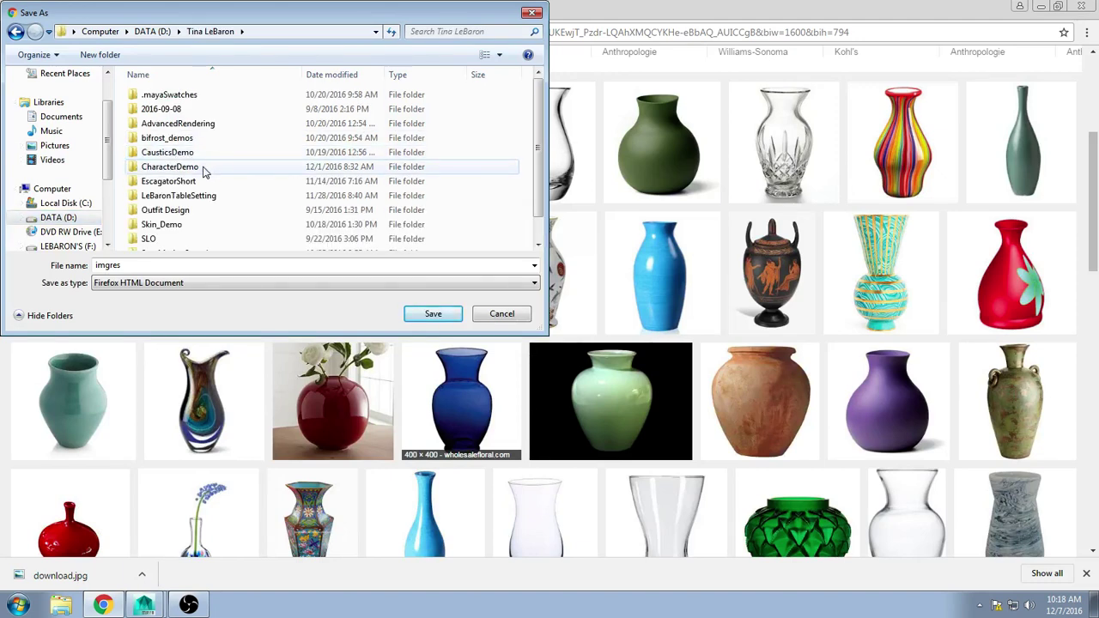
{"action": "double_click", "coordinate": [199, 196]}
{"action": "left_click", "coordinate": [177, 99]}
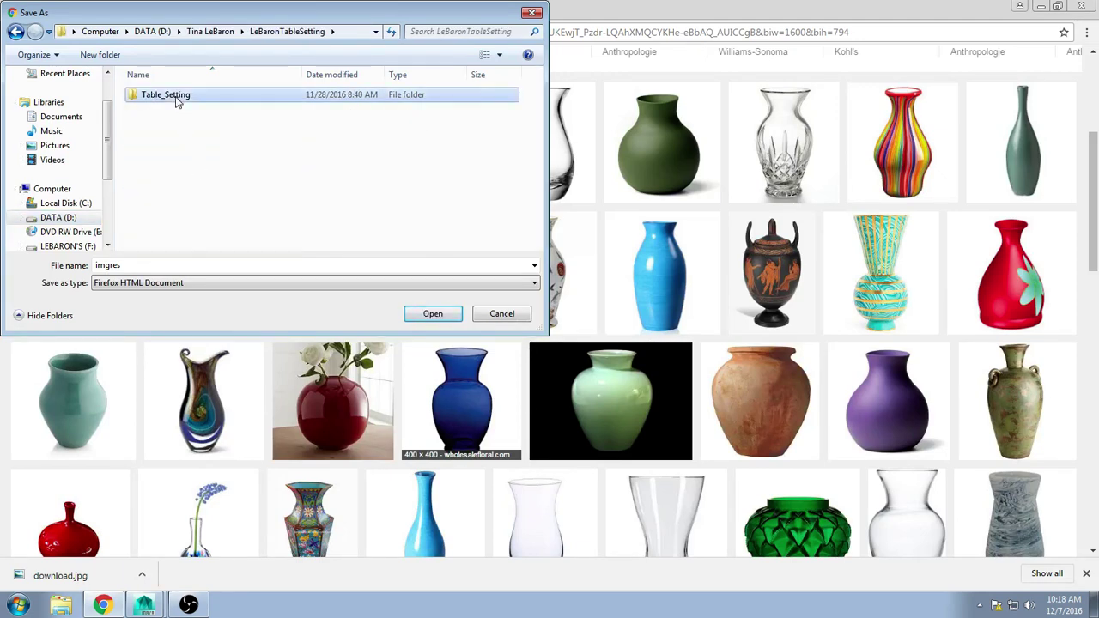
{"action": "double_click", "coordinate": [178, 100]}
{"action": "scroll", "coordinate": [177, 112], "scroll_direction": "down", "scroll_amount": 1}
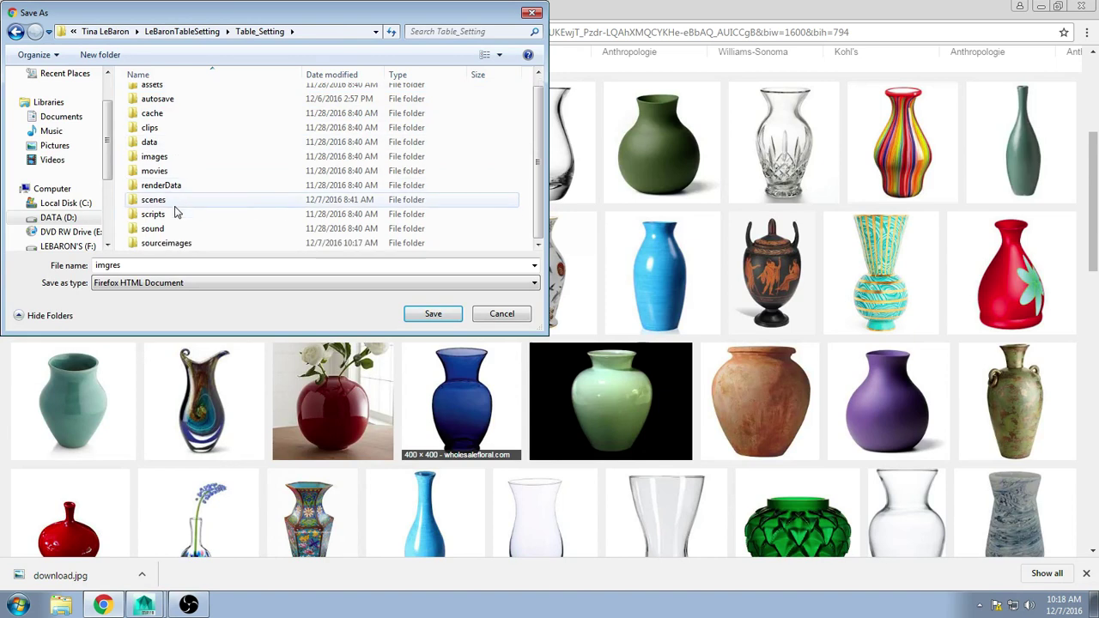
{"action": "left_click", "coordinate": [174, 244]}
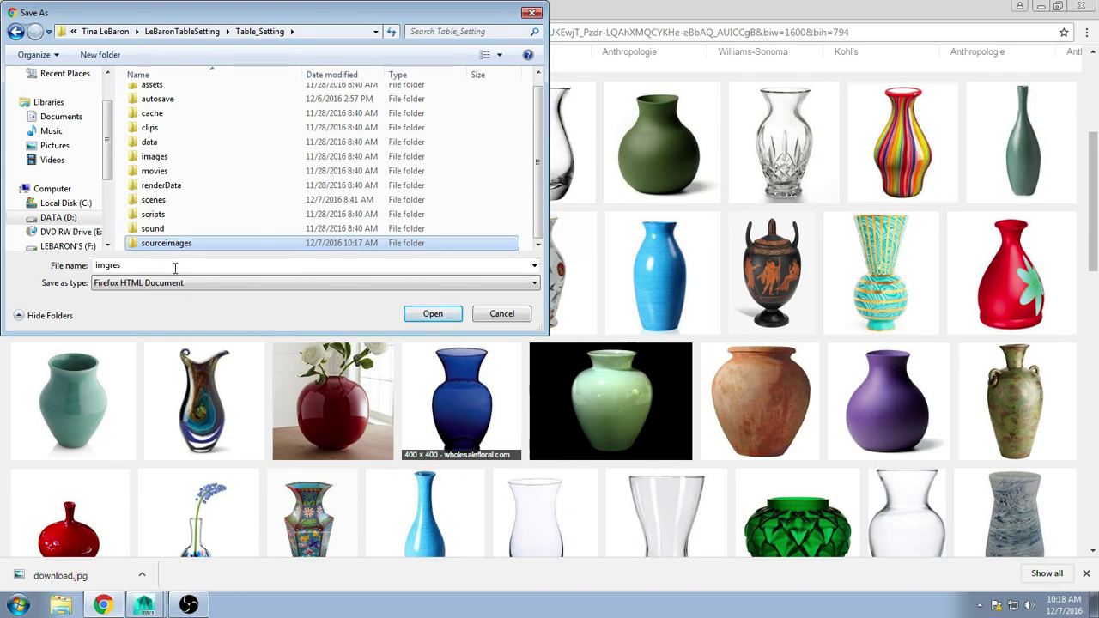
{"action": "left_click", "coordinate": [504, 314]}
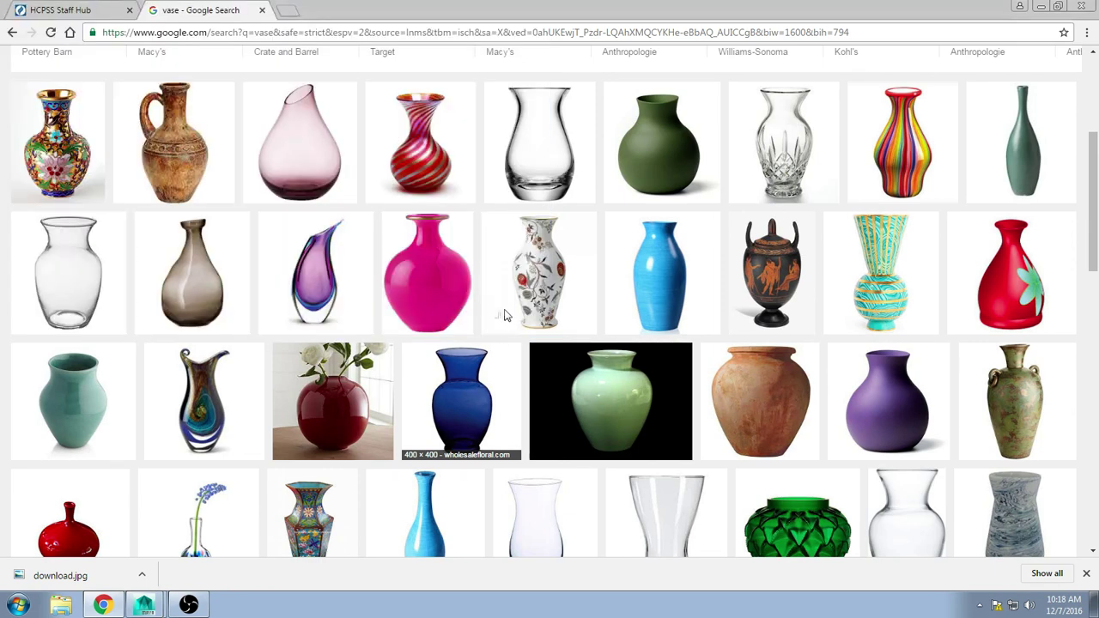
Step: Import sourceimages\download.jpg as an image plane in Maya's front view
{"action": "left_click", "coordinate": [141, 606]}
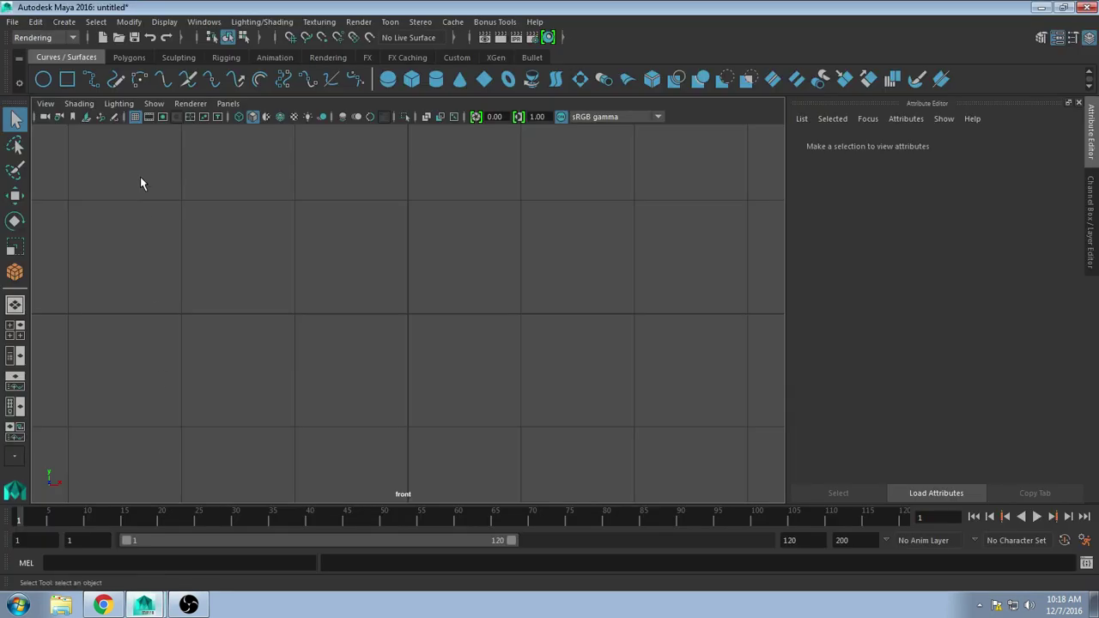
{"action": "left_click", "coordinate": [47, 104]}
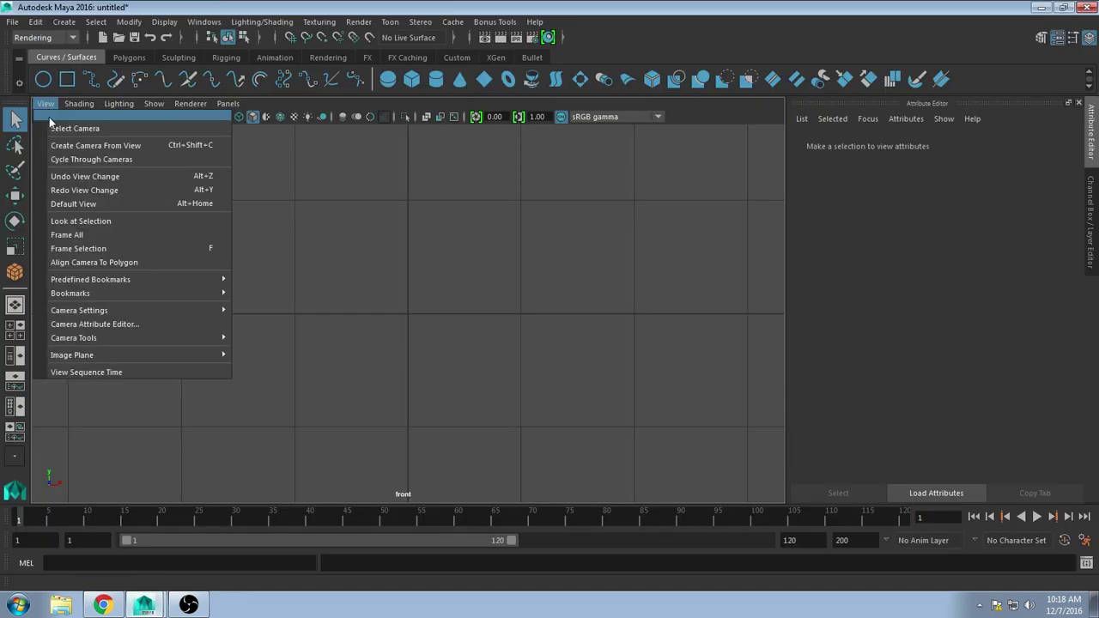
{"action": "mouse_move", "coordinate": [105, 354]}
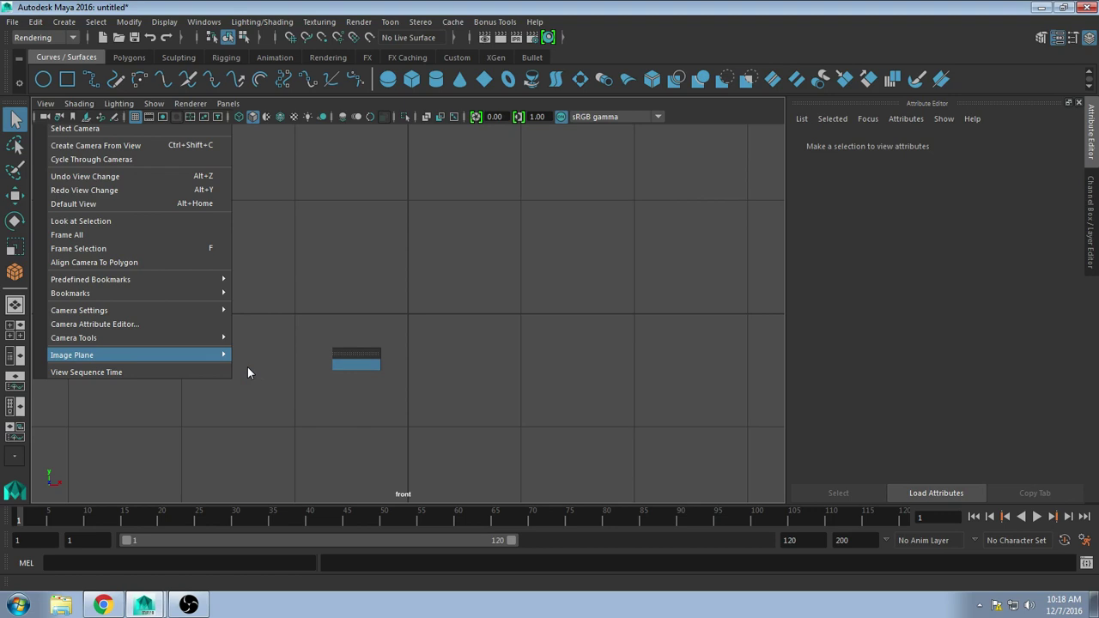
{"action": "left_click", "coordinate": [247, 368]}
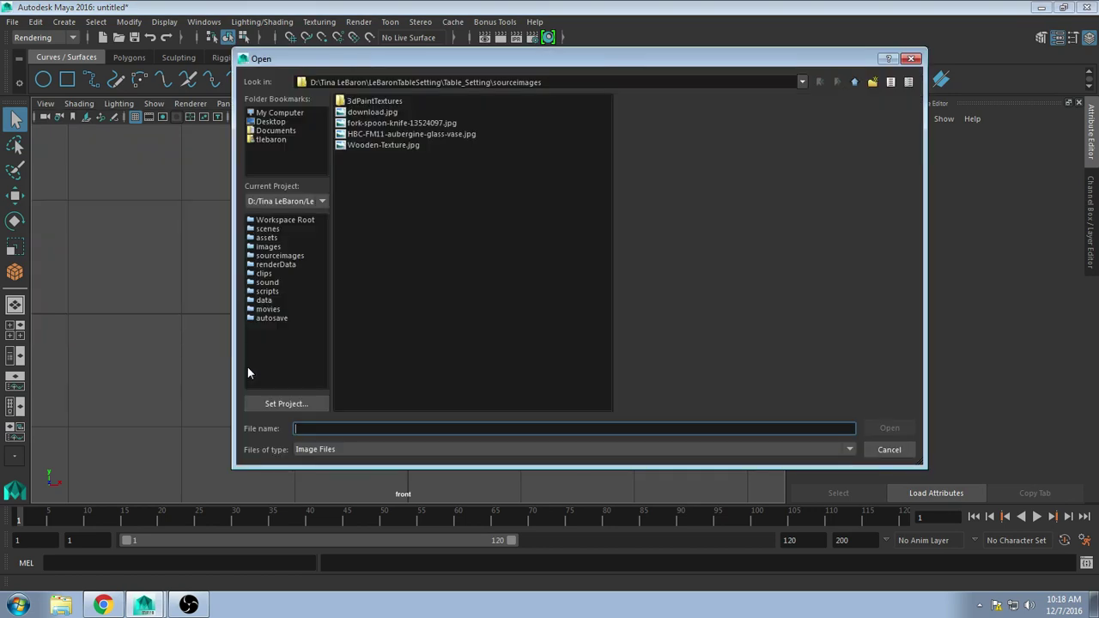
{"action": "left_click", "coordinate": [372, 113]}
{"action": "left_click", "coordinate": [893, 428]}
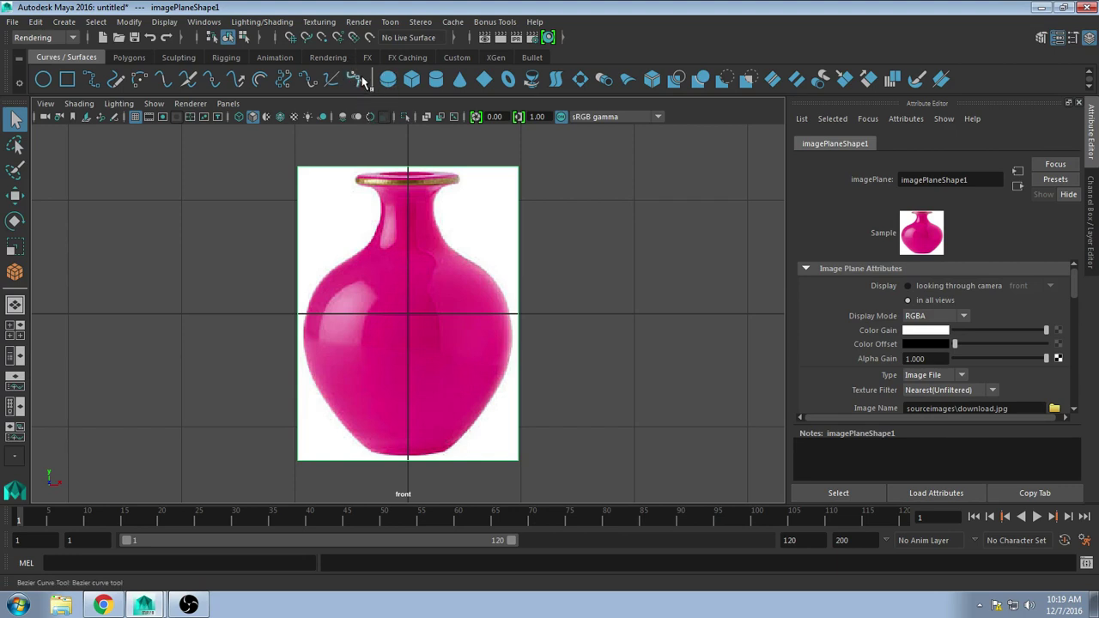
Step: Draw a Bezier curve along the vase's left outline, from the rim down to the base centre
{"action": "left_click", "coordinate": [64, 22]}
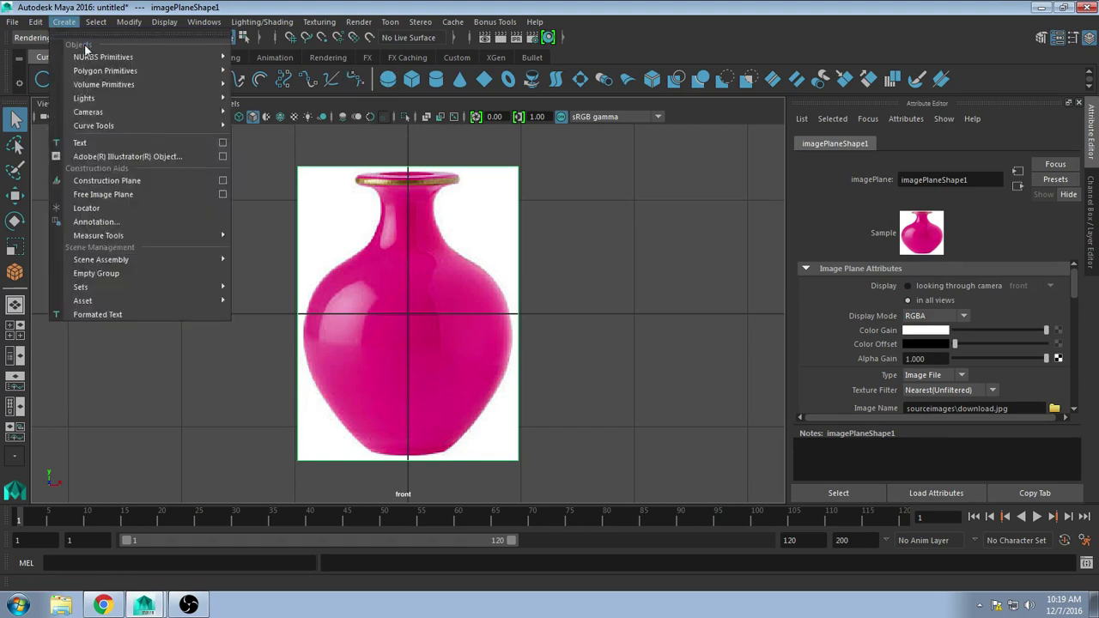
{"action": "mouse_move", "coordinate": [125, 126]}
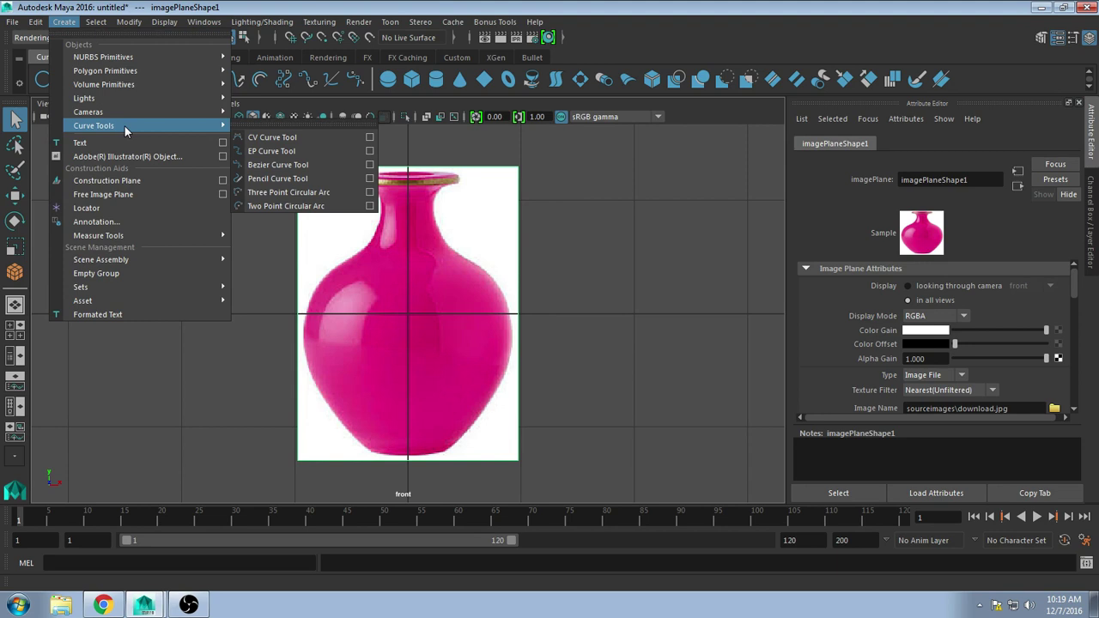
{"action": "left_click", "coordinate": [289, 167]}
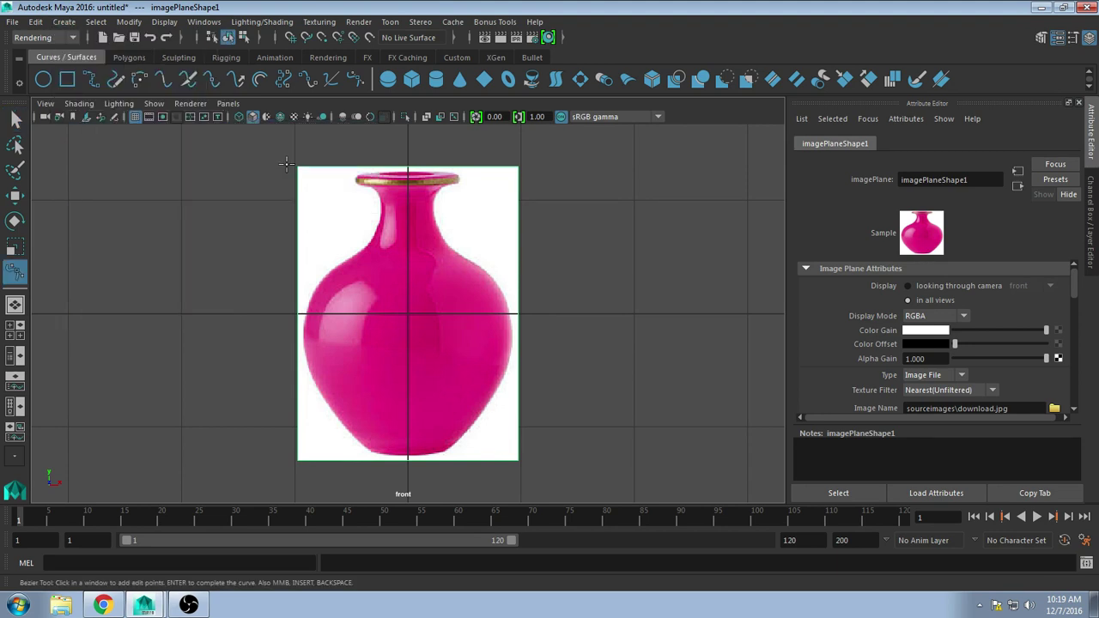
{"action": "left_click", "coordinate": [359, 178]}
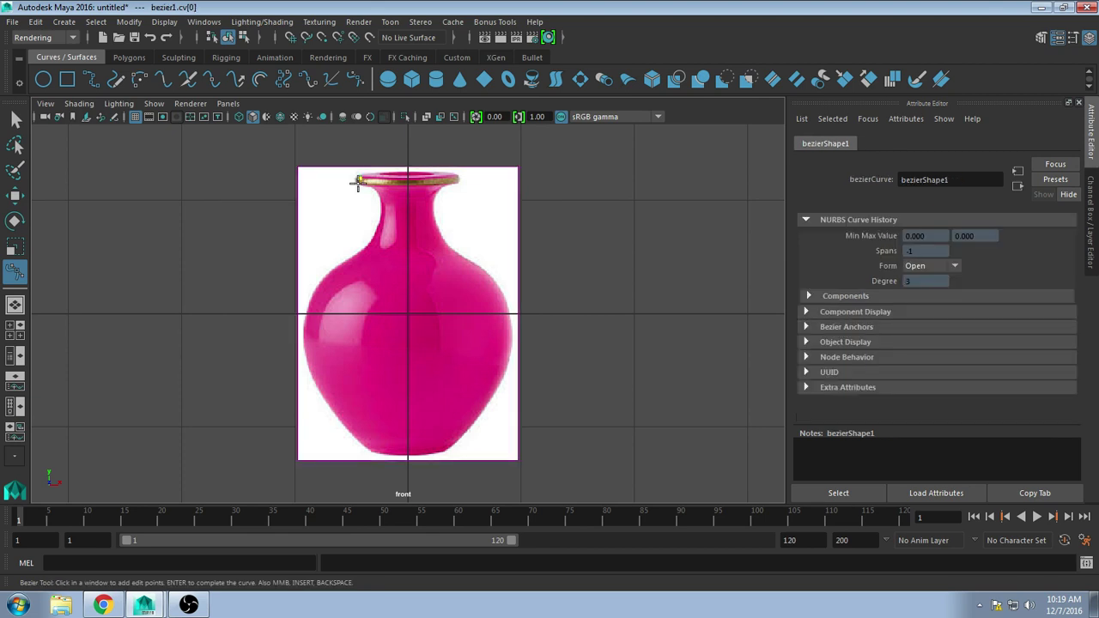
{"action": "left_click_drag", "start_coordinate": [359, 179], "coordinate": [365, 189]}
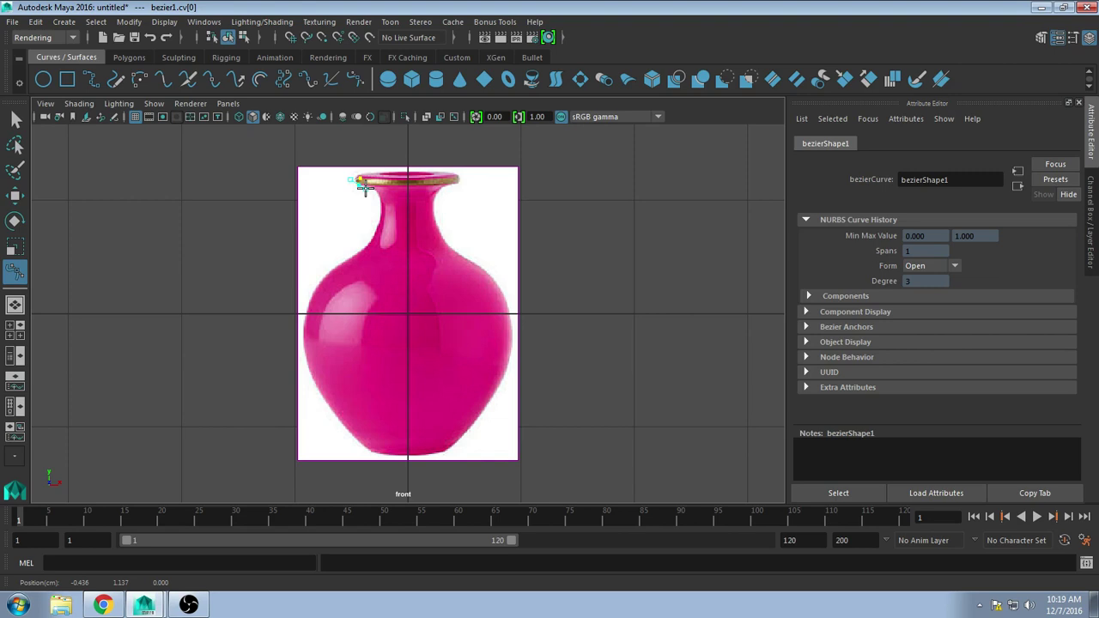
{"action": "left_click_drag", "start_coordinate": [365, 189], "coordinate": [341, 266]}
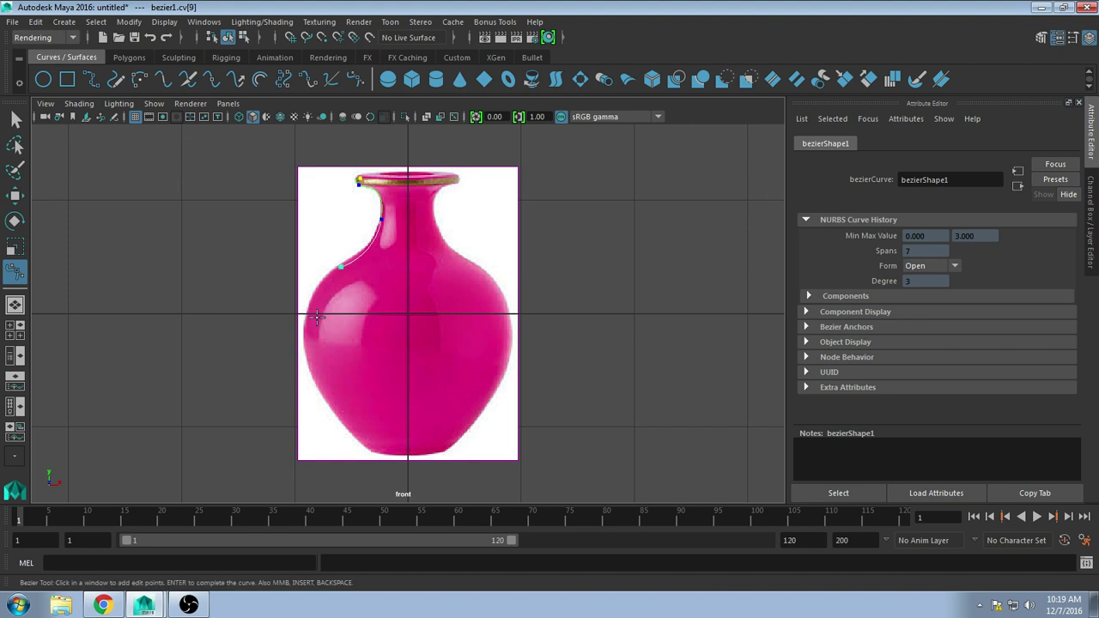
{"action": "left_click_drag", "start_coordinate": [308, 328], "coordinate": [305, 382]}
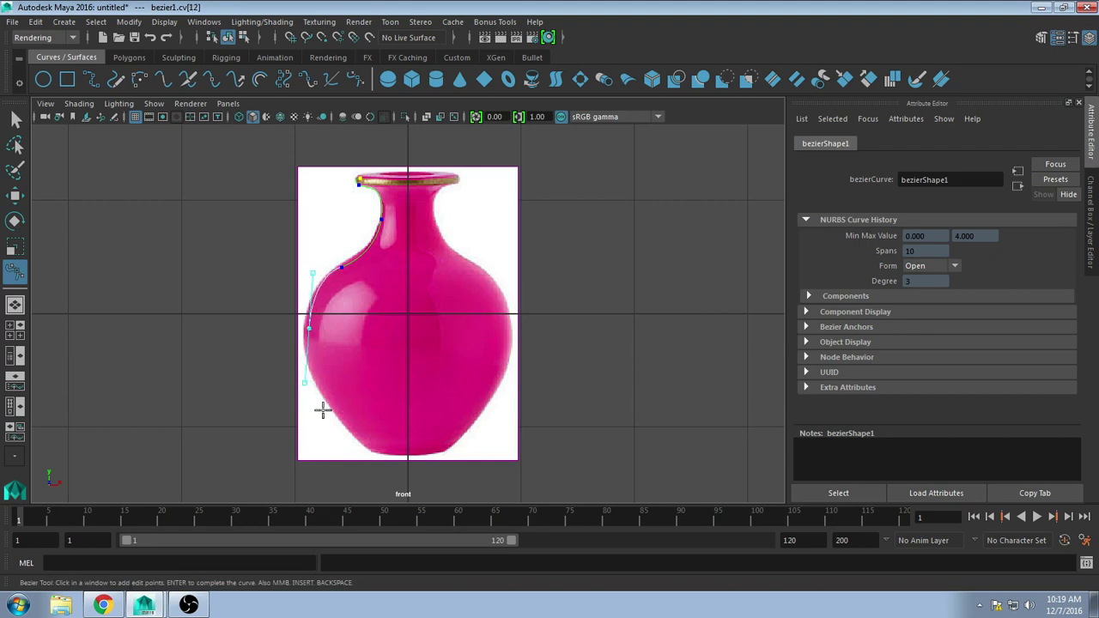
{"action": "left_click", "coordinate": [372, 447]}
{"action": "left_click", "coordinate": [408, 447]}
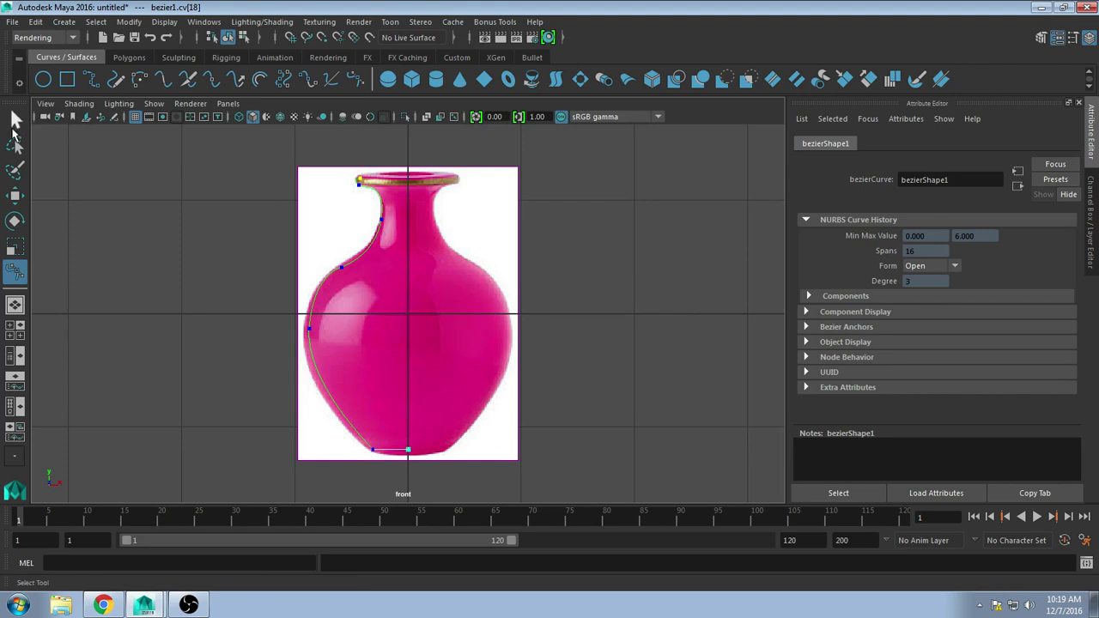
Step: Move the profile's neck control point slightly left in X to follow the vase outline
{"action": "left_click", "coordinate": [15, 121]}
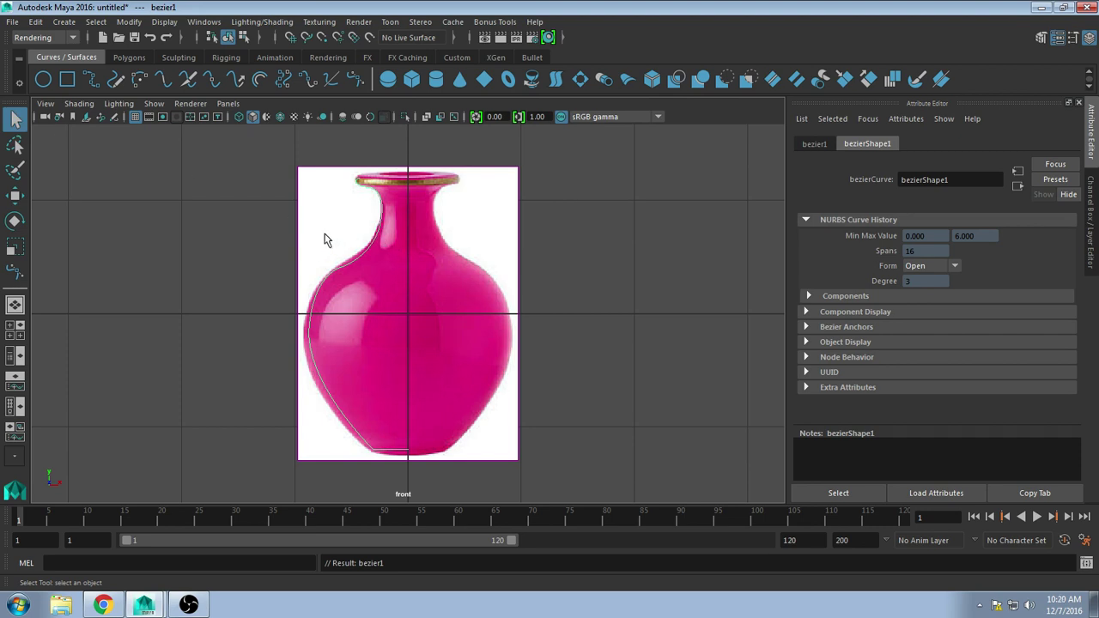
{"action": "key", "text": "F8"}
{"action": "left_click", "coordinate": [360, 184]}
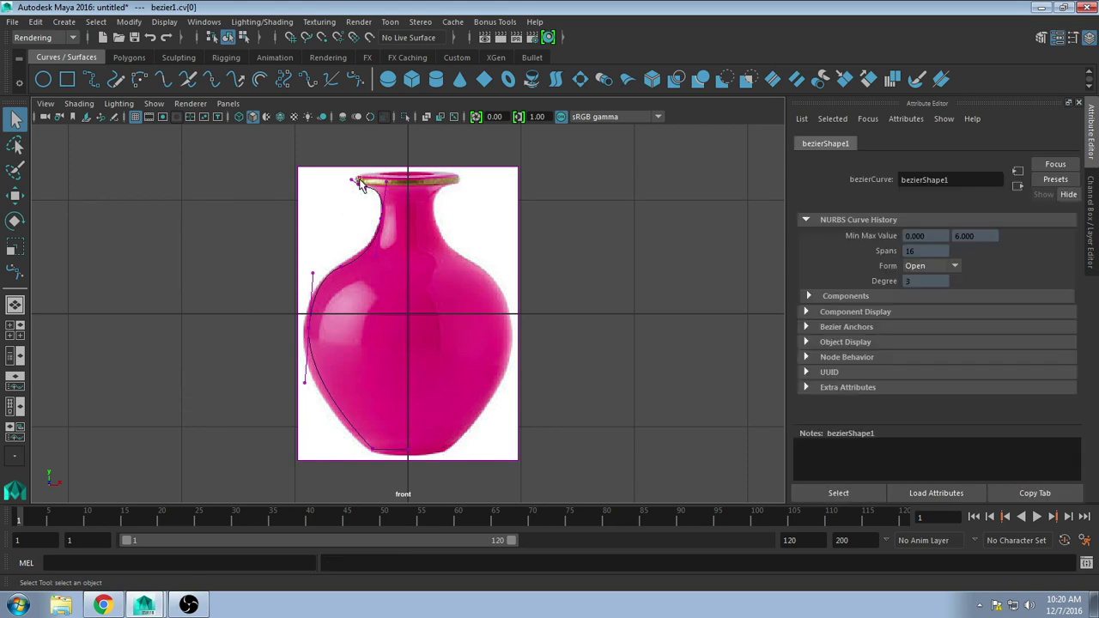
{"action": "left_click", "coordinate": [361, 183]}
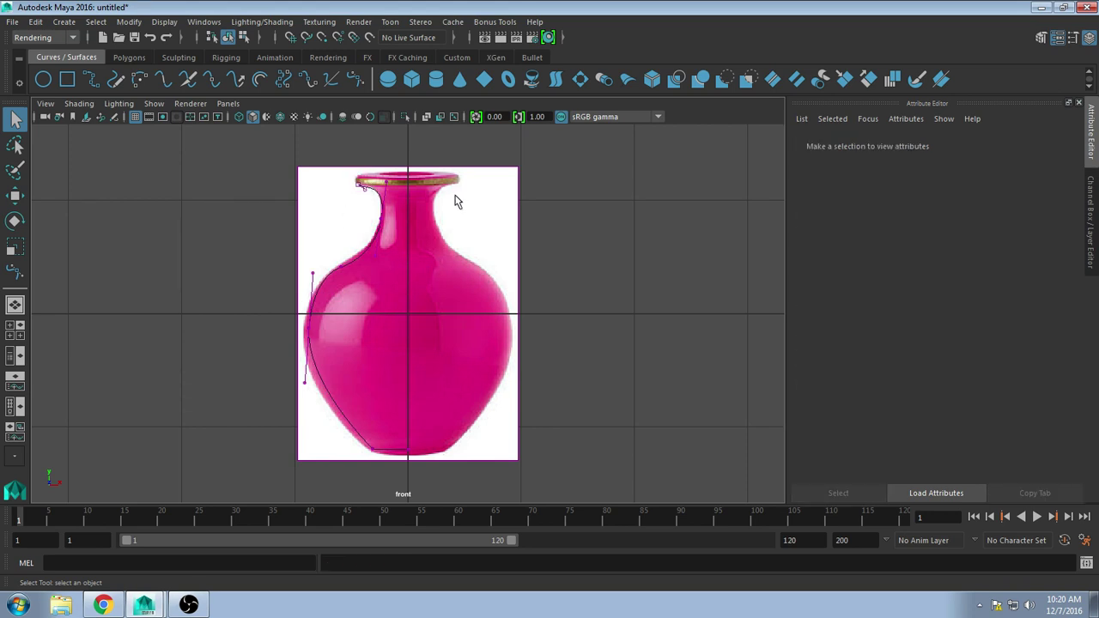
{"action": "left_click", "coordinate": [376, 250]}
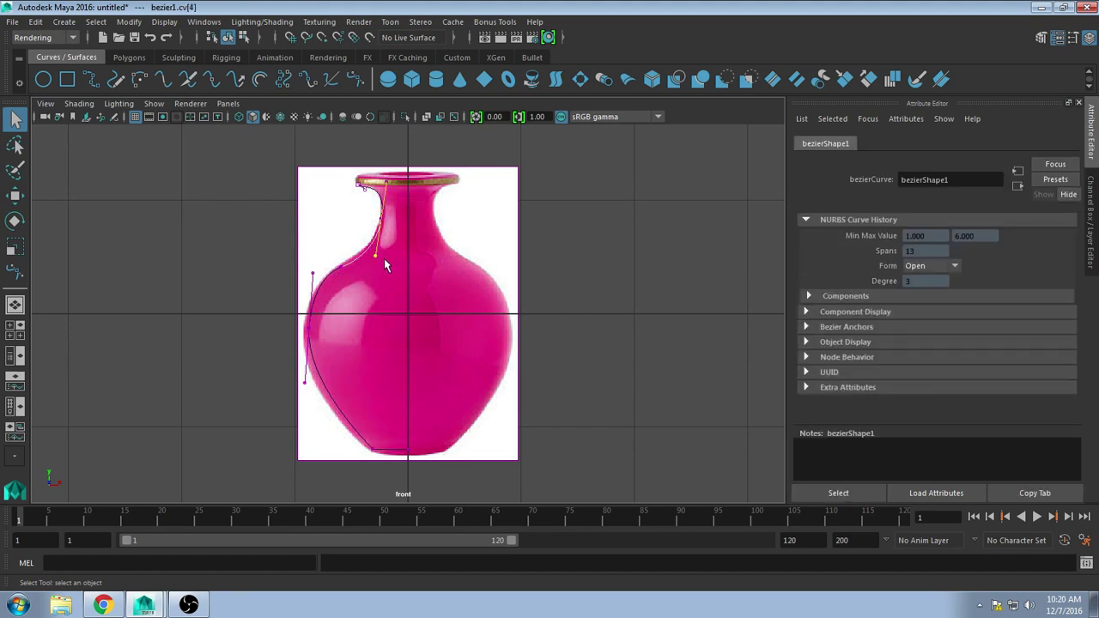
{"action": "left_click", "coordinate": [16, 196]}
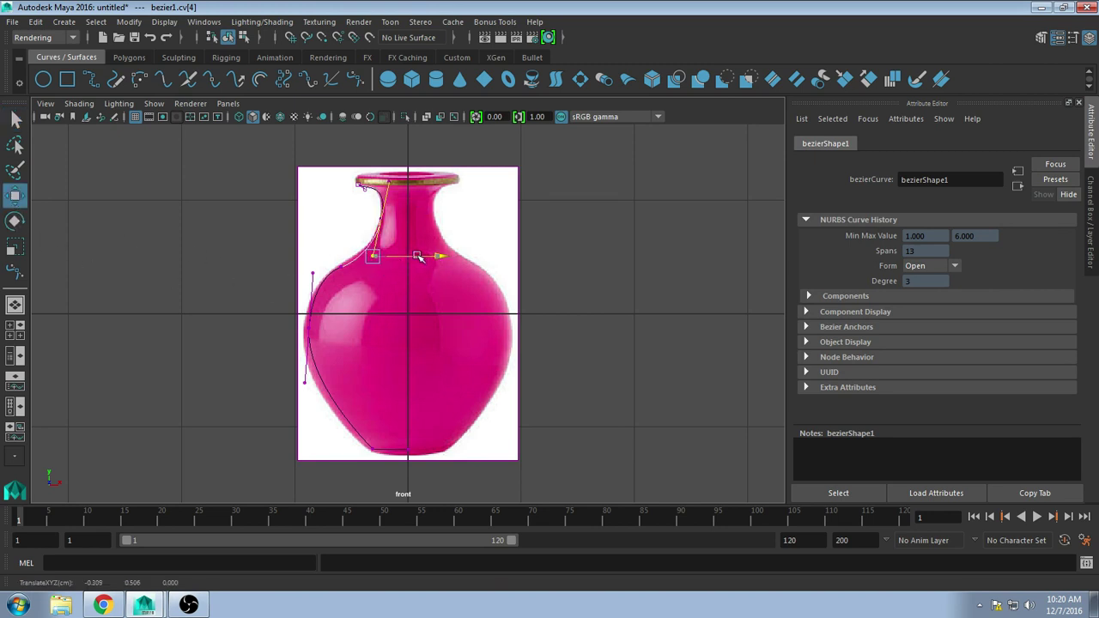
{"action": "left_click_drag", "start_coordinate": [419, 258], "coordinate": [415, 259]}
{"action": "left_click", "coordinate": [502, 272]}
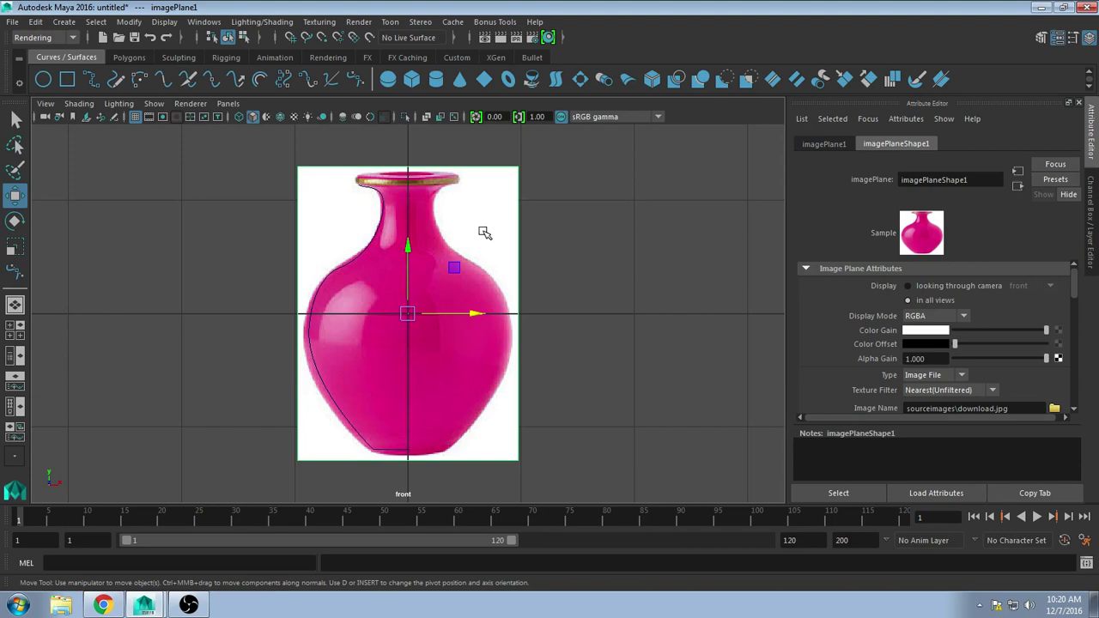
Step: Delete the vase image plane and reselect the bezier1 profile curve
{"action": "key", "text": "Delete"}
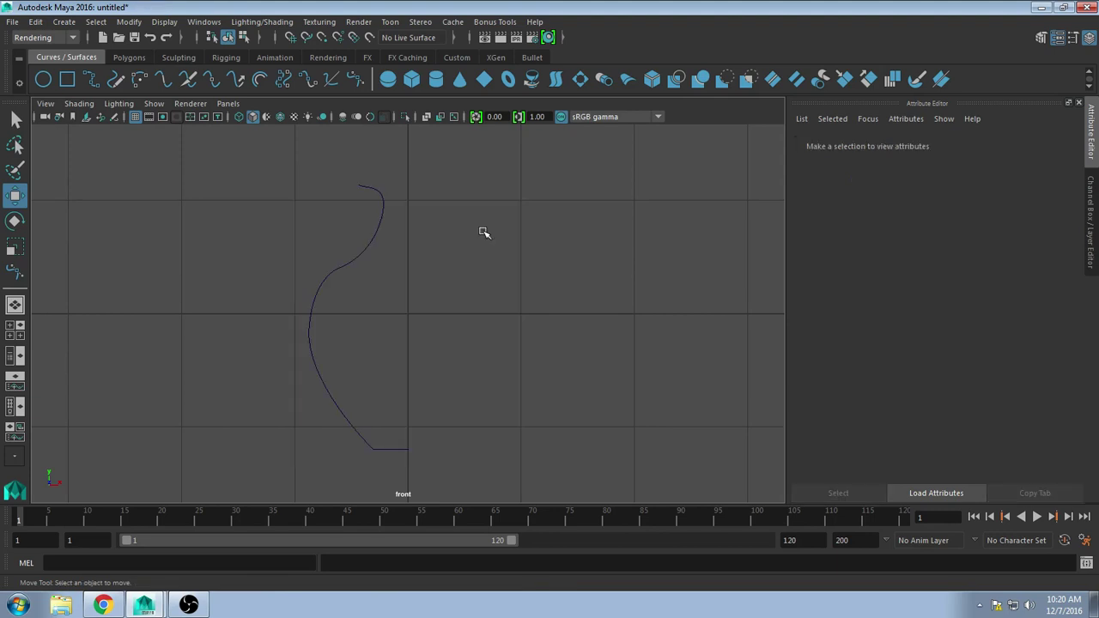
{"action": "left_click", "coordinate": [16, 120]}
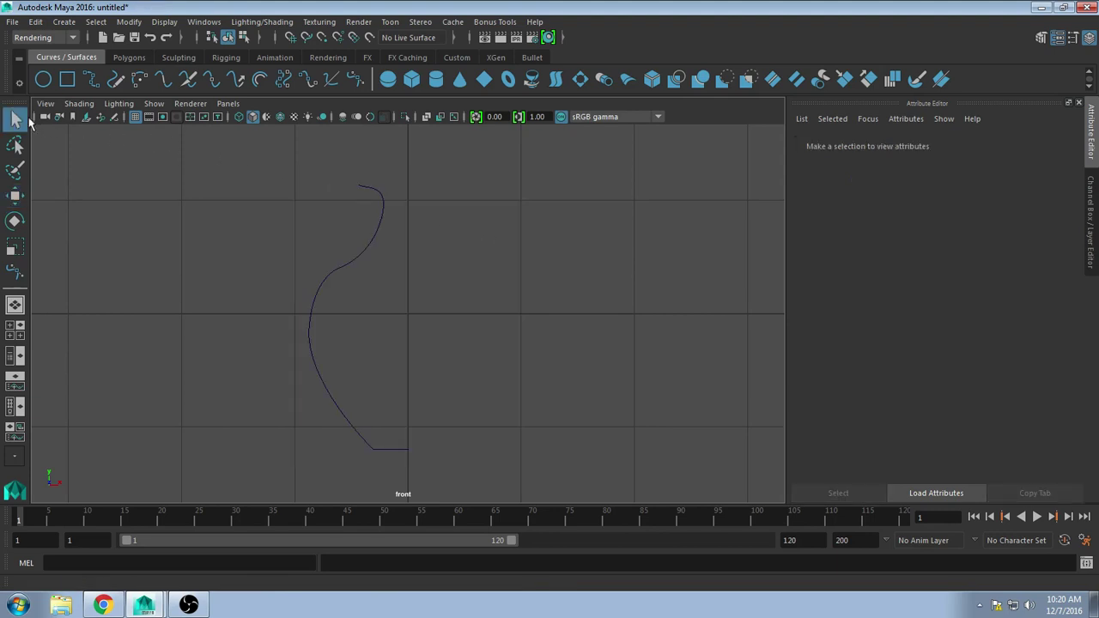
{"action": "left_click", "coordinate": [353, 255]}
Step: Zoom in, show the curve's CVs, and nudge the bottom end point vertically onto the centre axis
{"action": "double_click", "coordinate": [16, 196]}
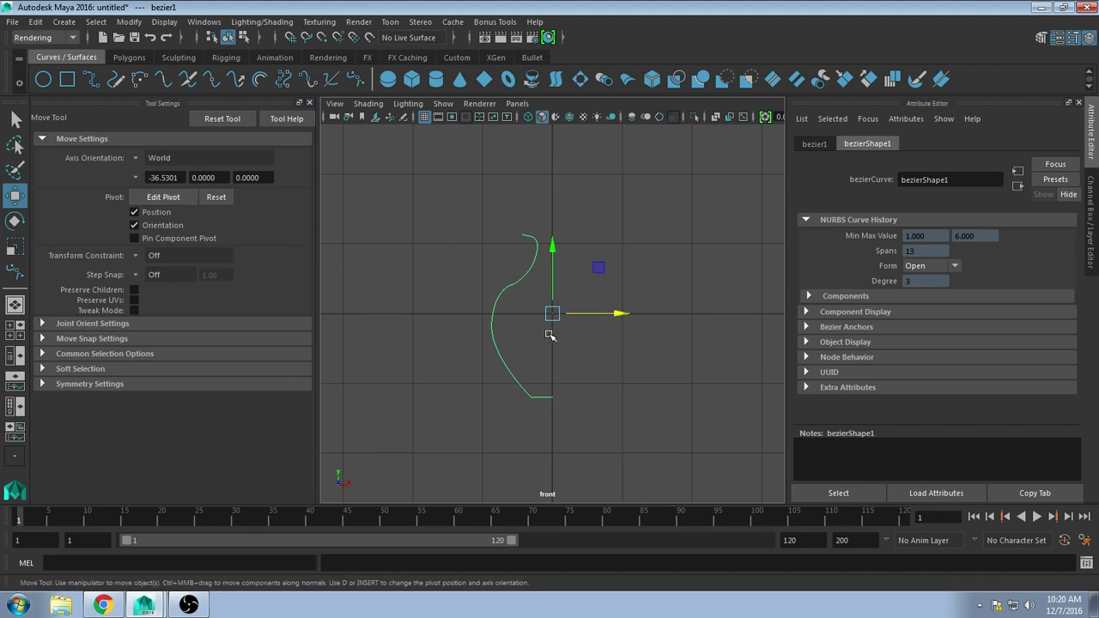
{"action": "scroll", "coordinate": [544, 409], "scroll_direction": "up", "scroll_amount": 3}
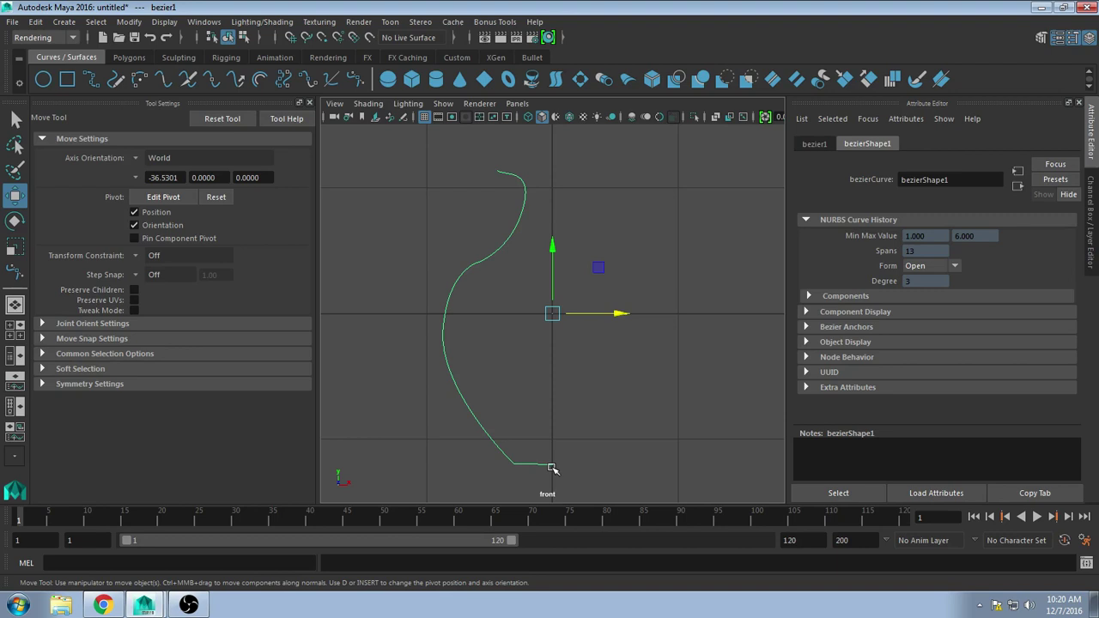
{"action": "key", "text": "F8"}
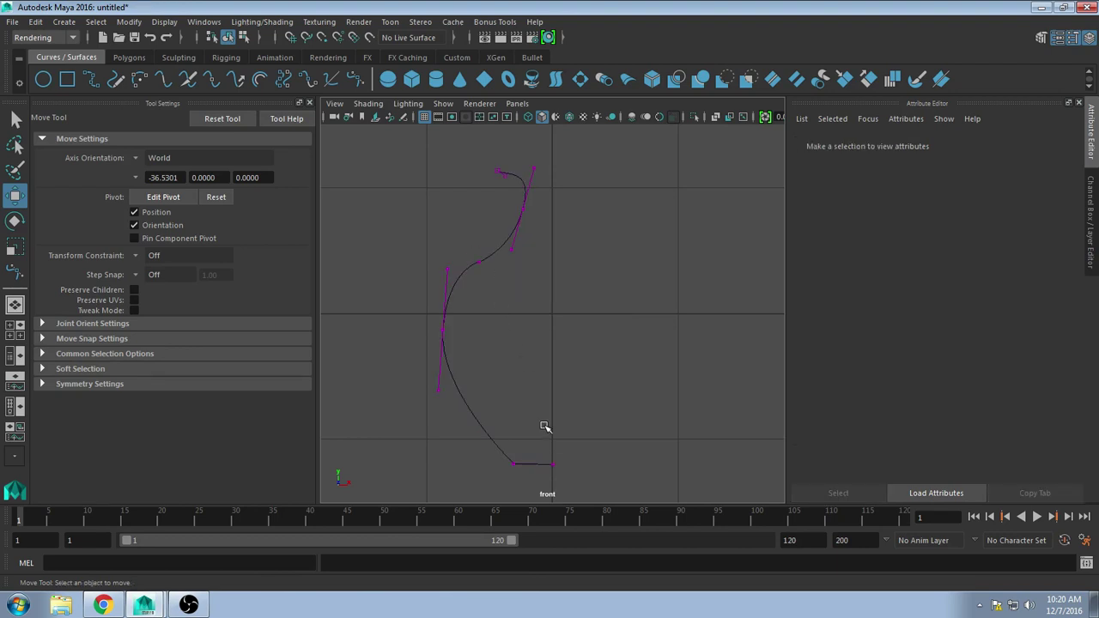
{"action": "left_click", "coordinate": [553, 462]}
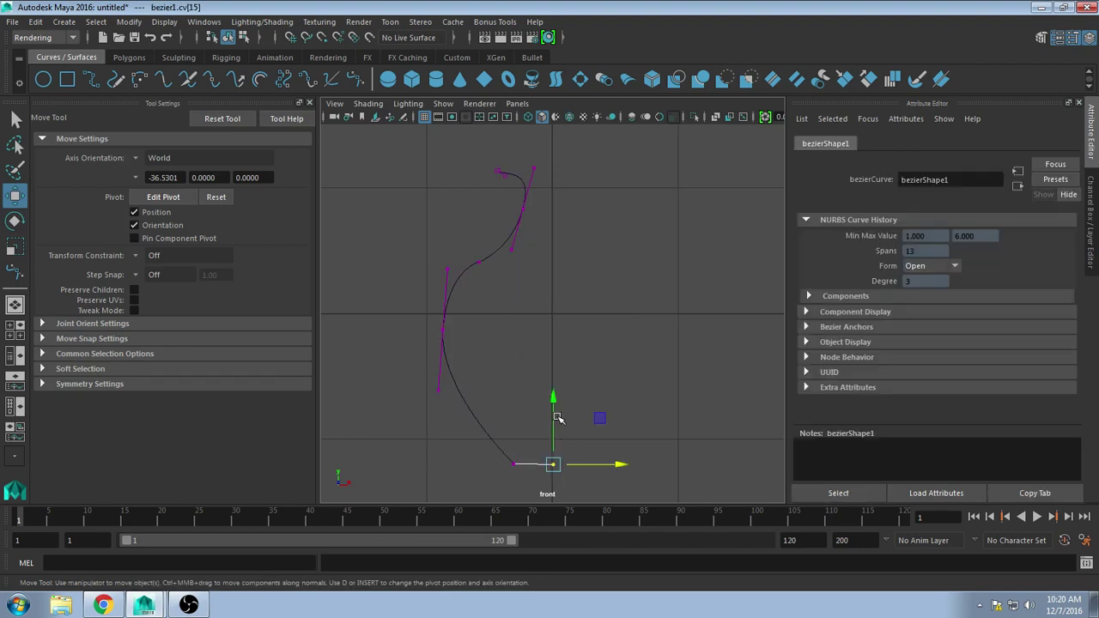
{"action": "left_click_drag", "start_coordinate": [554, 397], "coordinate": [556, 398]}
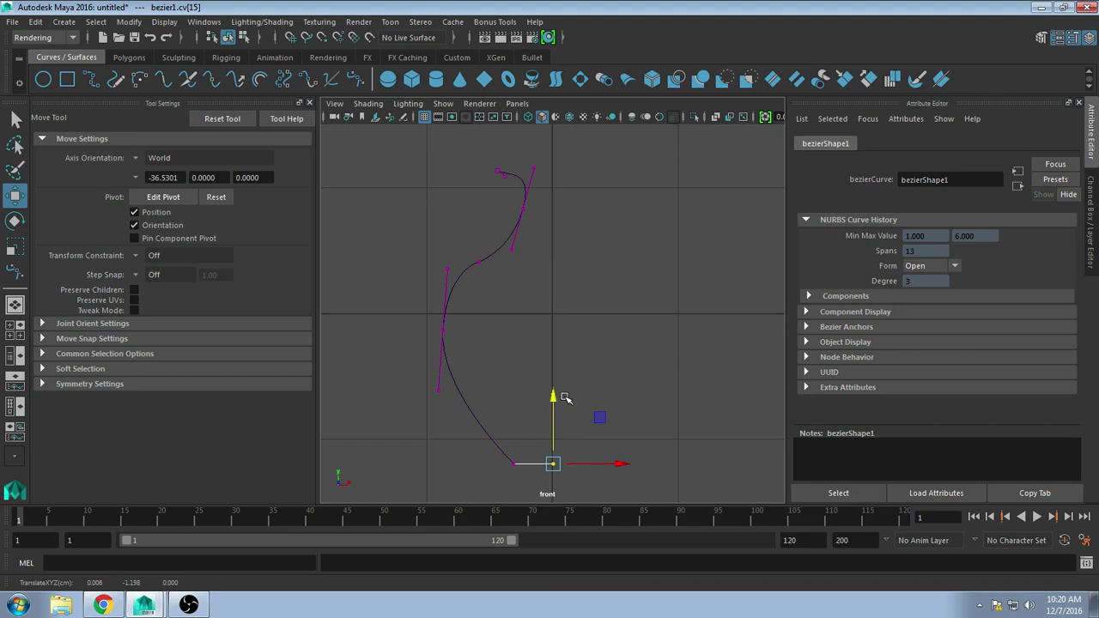
{"action": "left_click", "coordinate": [642, 414]}
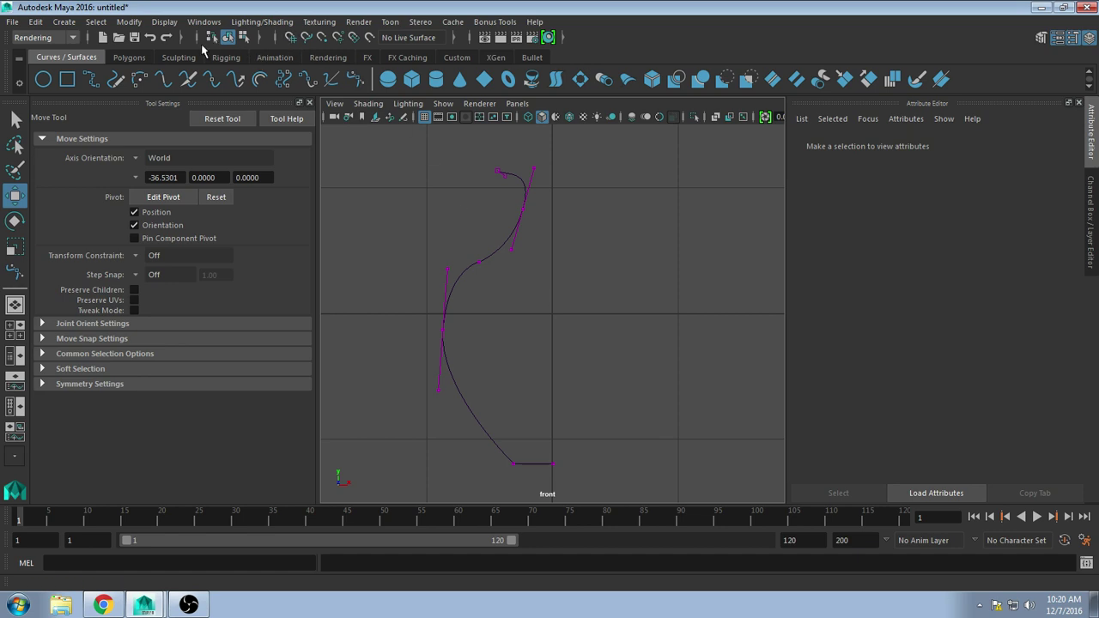
Step: Select the whole bezier1 curve and revolve it 360° with the Modeling menu set's Revolve
{"action": "key", "text": "q"}
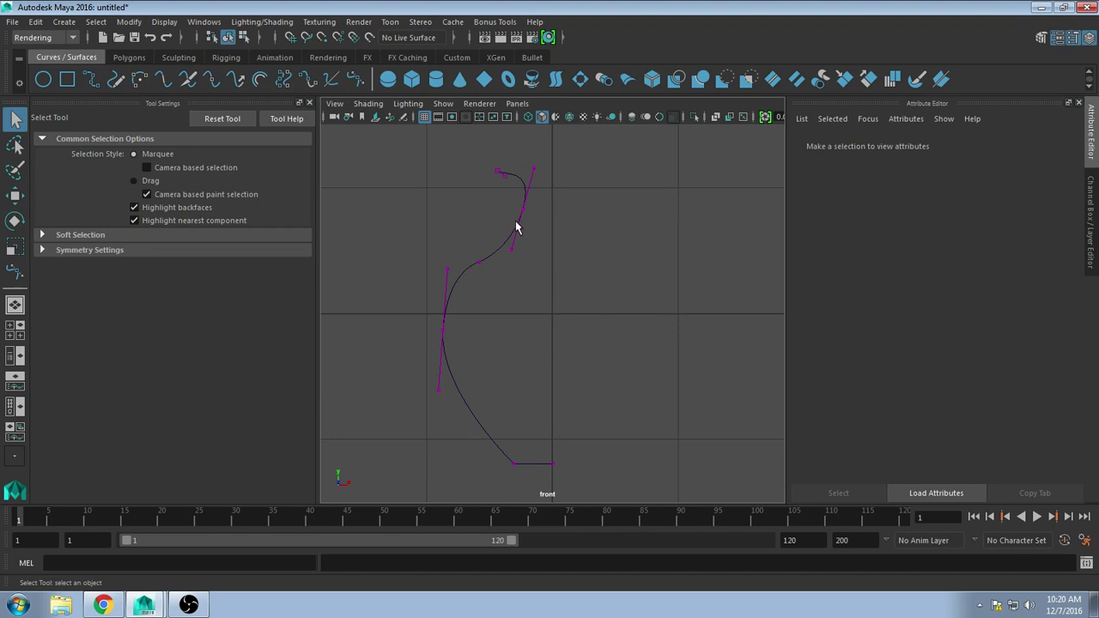
{"action": "key", "text": "F8"}
{"action": "left_click", "coordinate": [512, 237]}
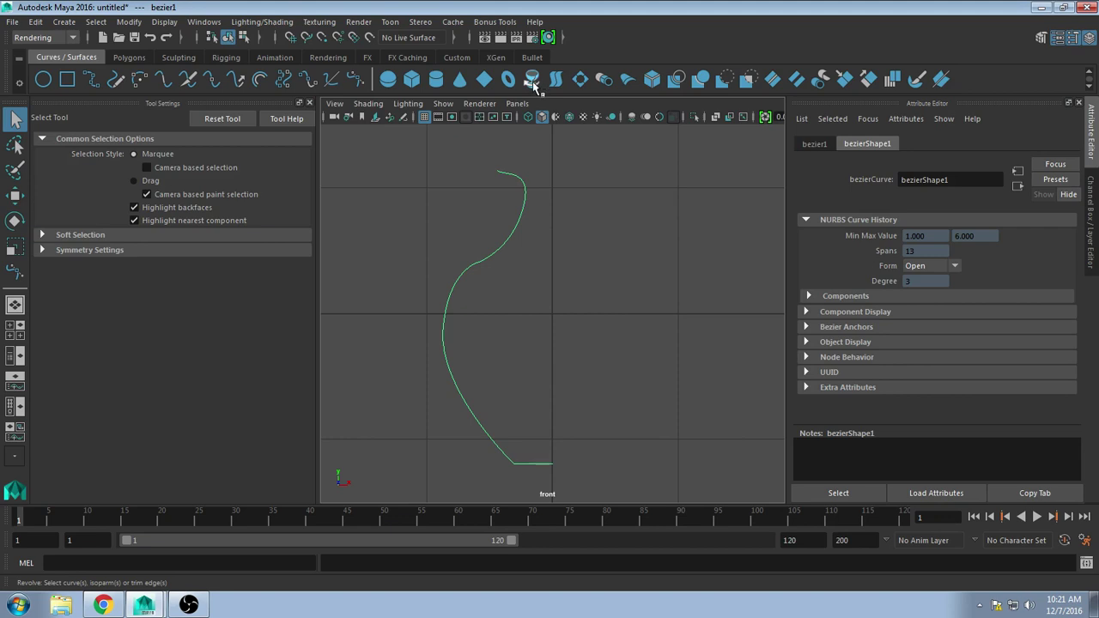
{"action": "left_click", "coordinate": [69, 38]}
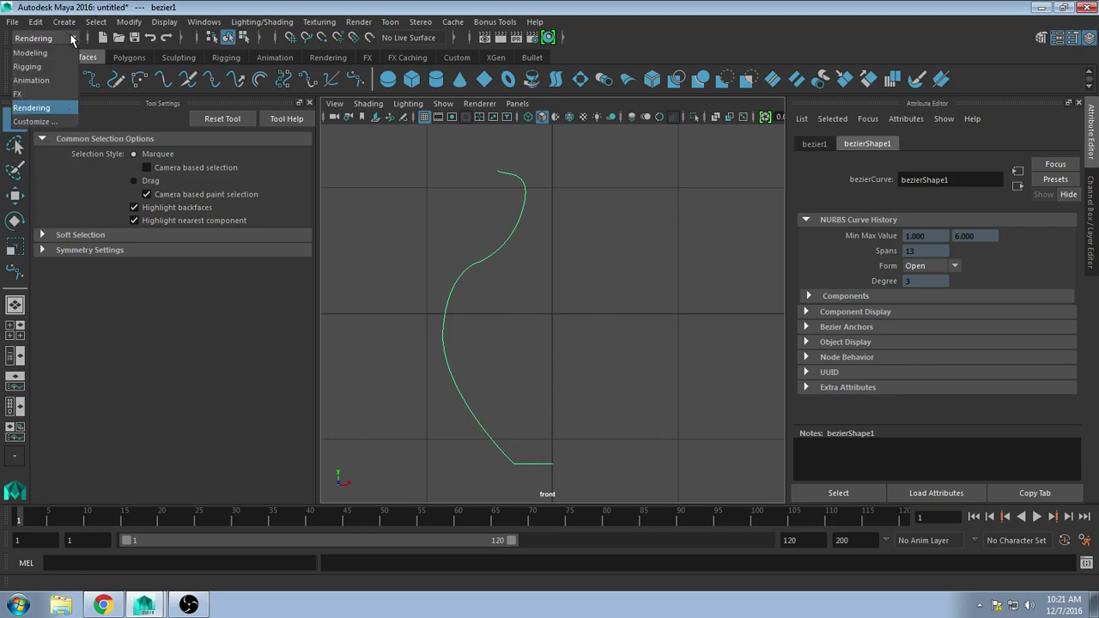
{"action": "left_click", "coordinate": [69, 54]}
{"action": "left_click", "coordinate": [463, 21]}
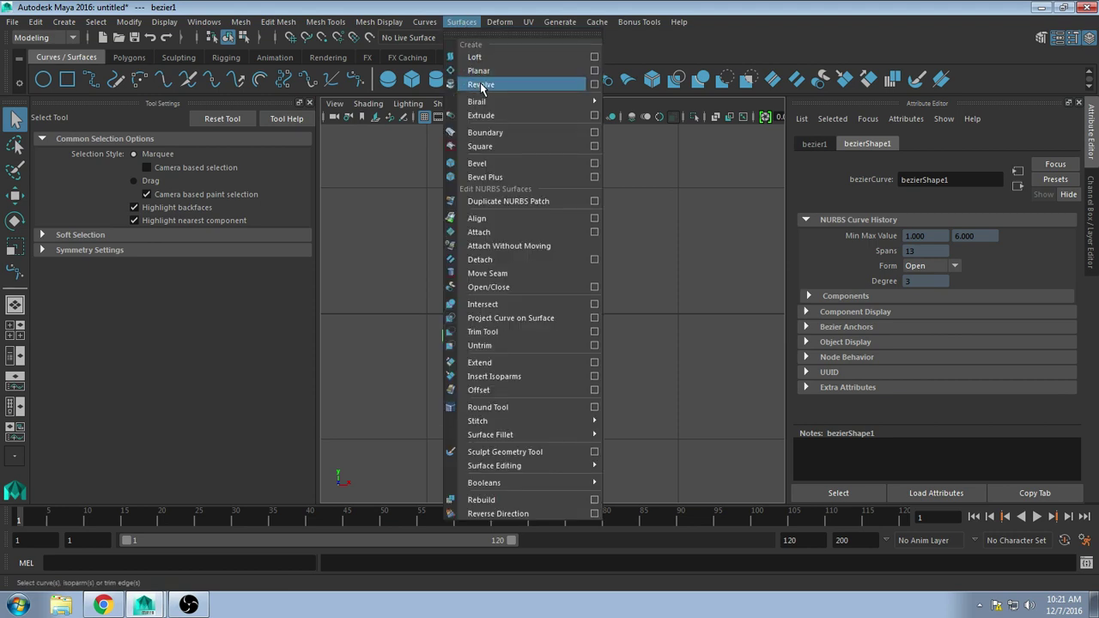
{"action": "left_click", "coordinate": [378, 181]}
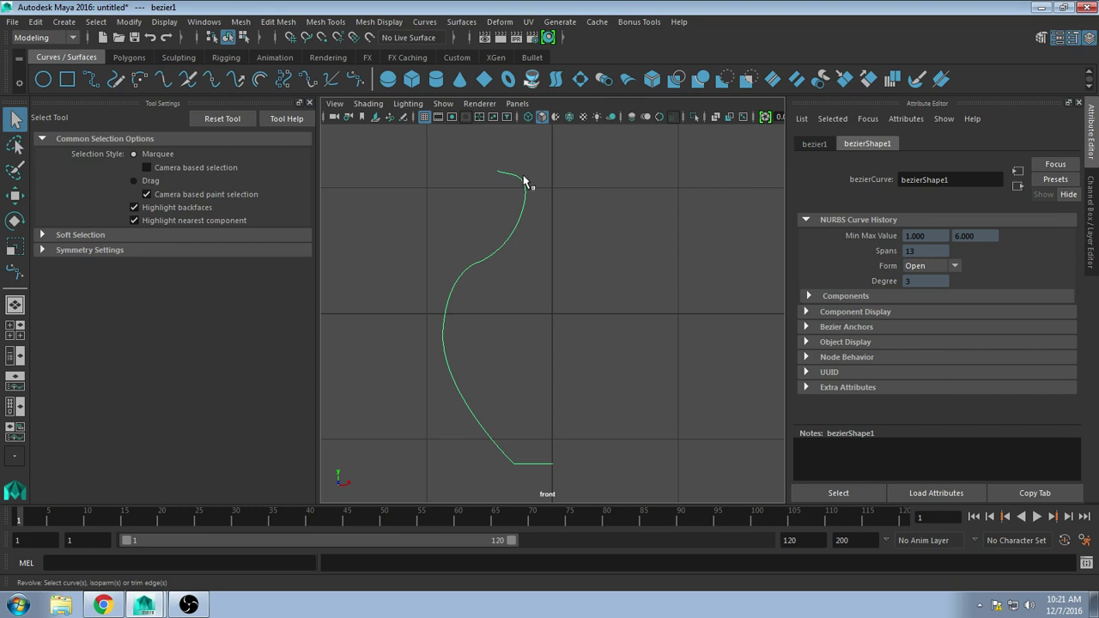
{"action": "left_click", "coordinate": [533, 84]}
{"action": "scroll", "coordinate": [604, 365], "scroll_direction": "down", "scroll_amount": 3}
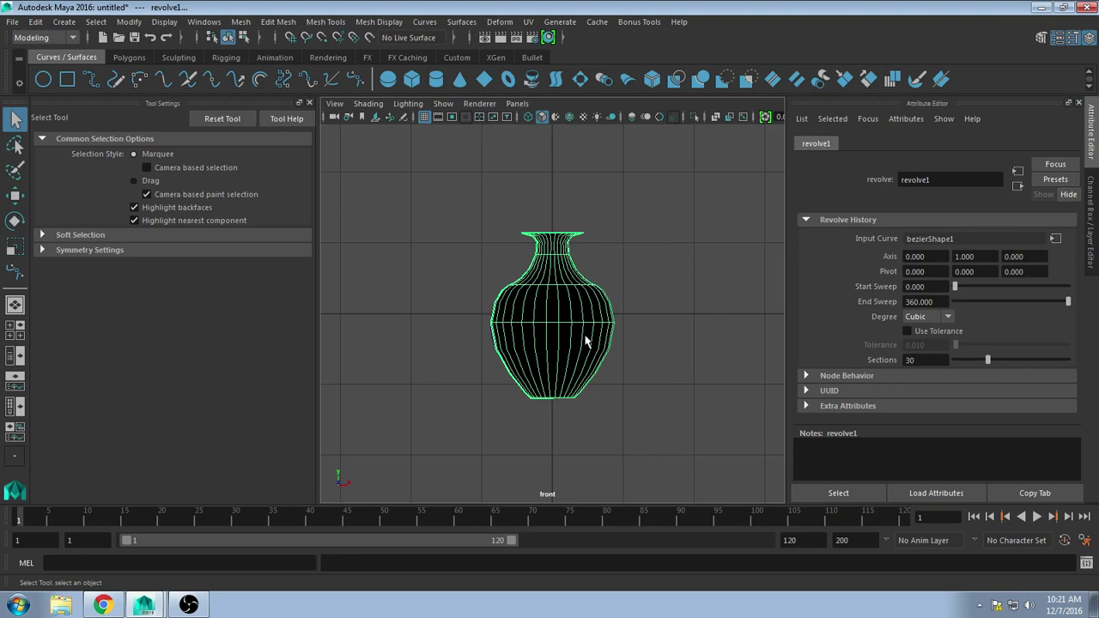
Step: Reverse the revolve1 surface's direction so the vase shades grey
{"action": "left_click", "coordinate": [462, 23]}
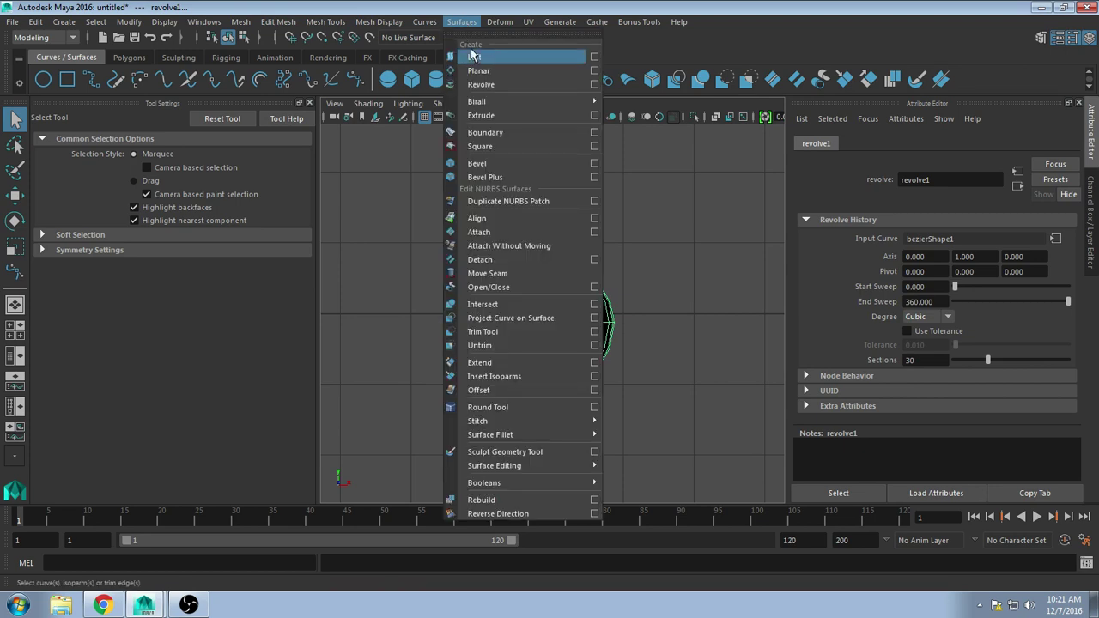
{"action": "left_click", "coordinate": [518, 516]}
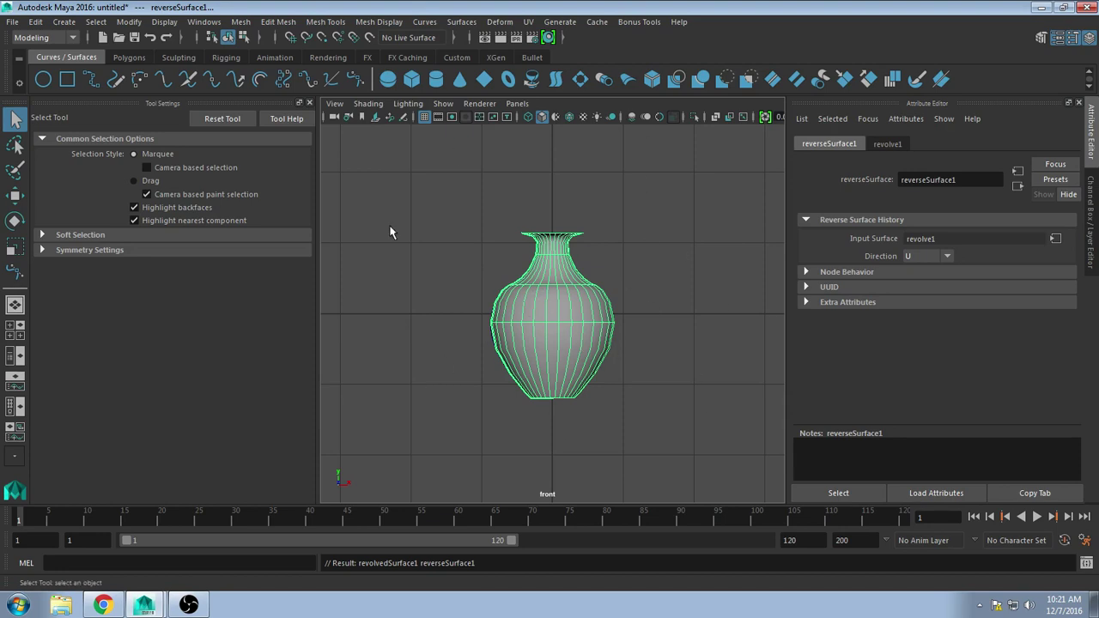
Step: Convert the NURBS vase to a quad polygon mesh using Standard fit tessellation
{"action": "left_click", "coordinate": [126, 23]}
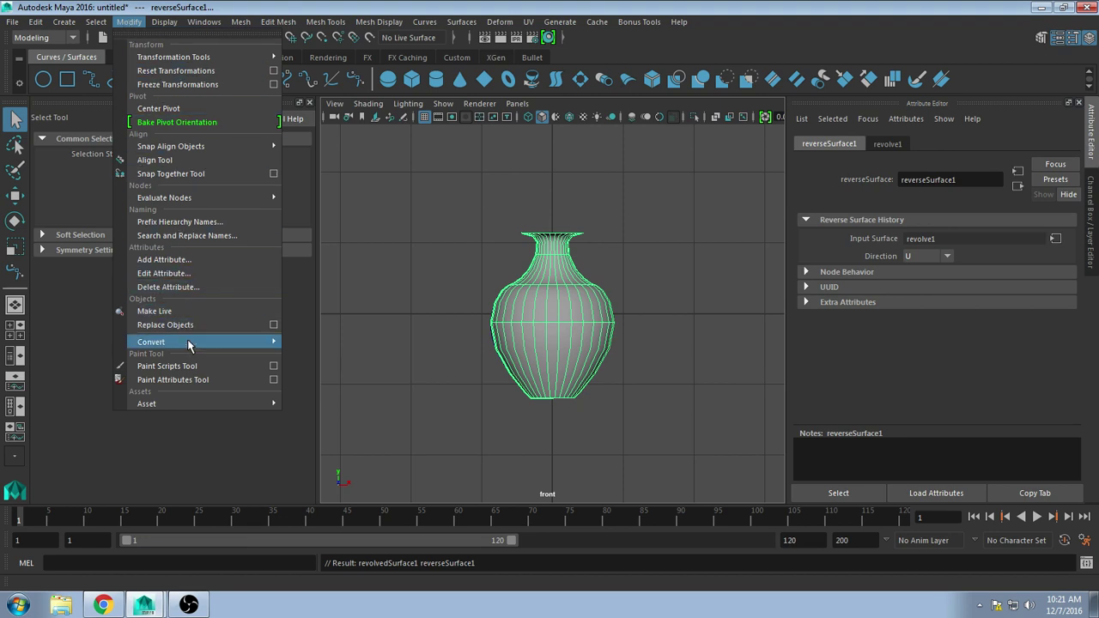
{"action": "mouse_move", "coordinate": [214, 344]}
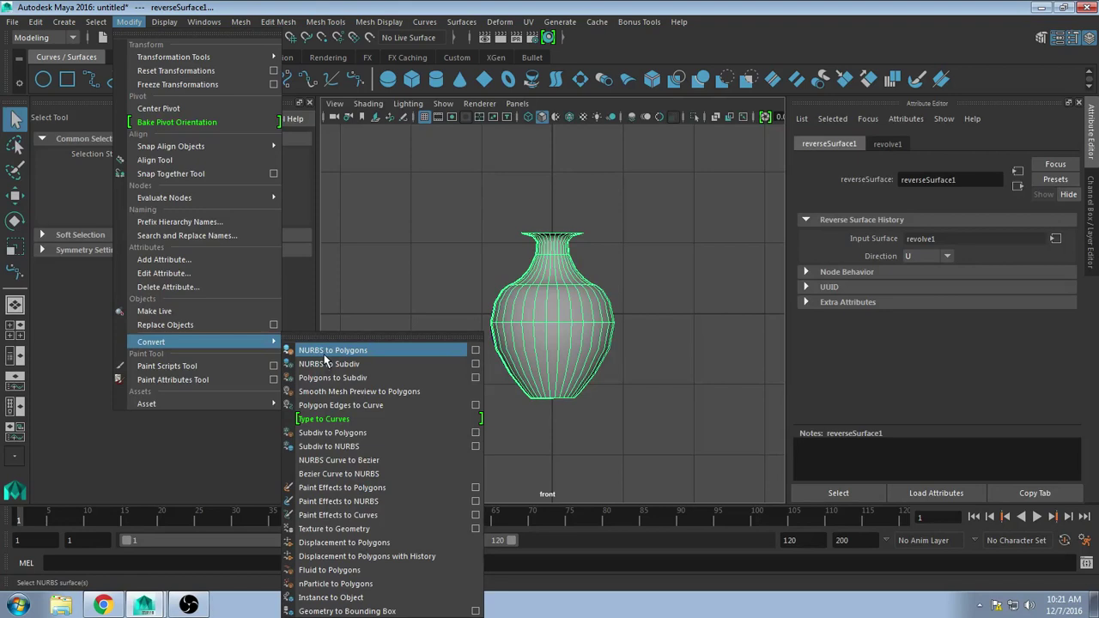
{"action": "left_click", "coordinate": [476, 352]}
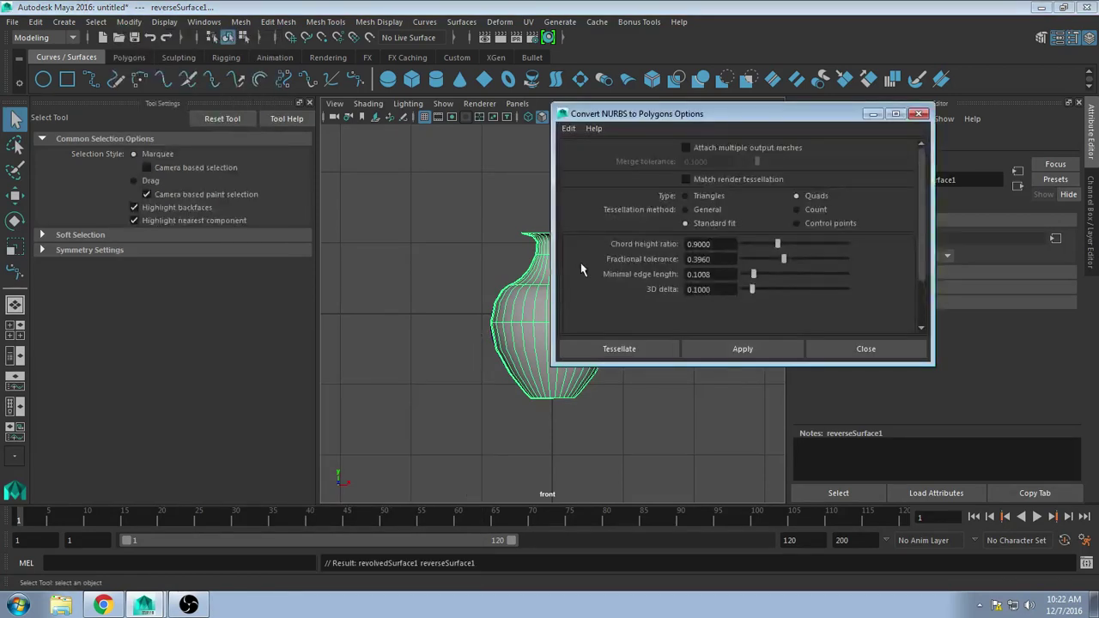
{"action": "left_click_drag", "start_coordinate": [746, 121], "coordinate": [862, 206]}
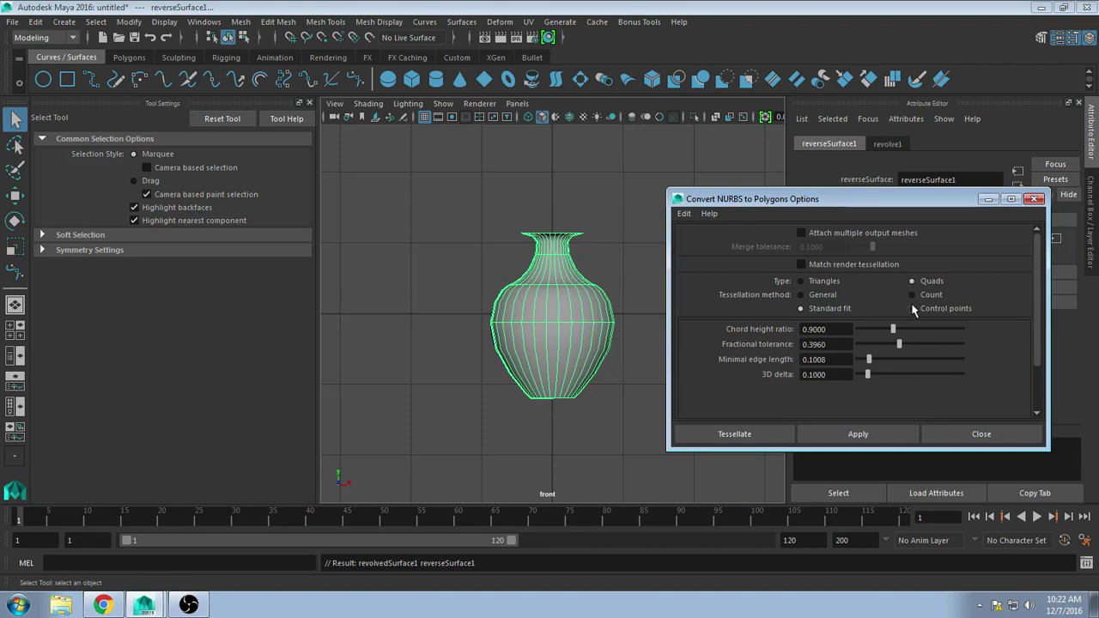
{"action": "left_click", "coordinate": [870, 436]}
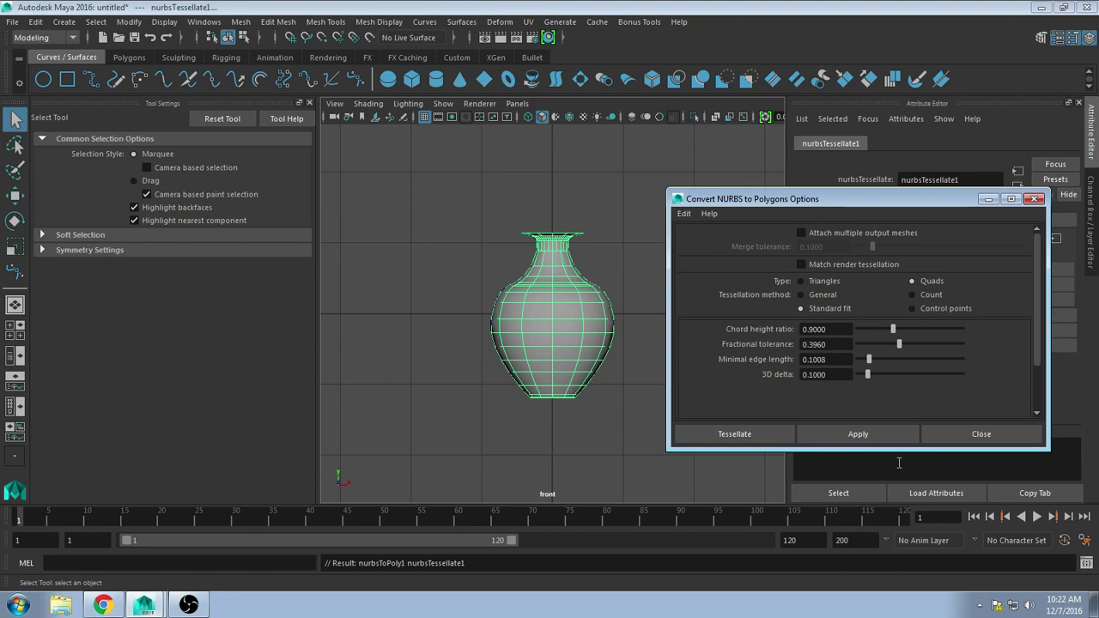
{"action": "left_click", "coordinate": [1034, 199]}
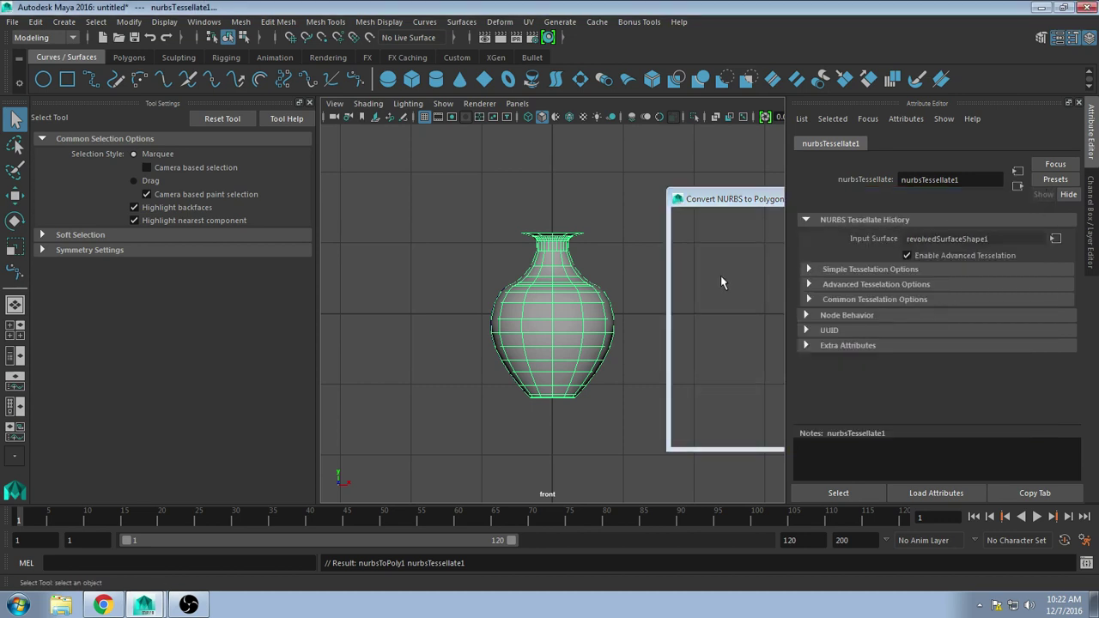
Step: Move the polygon vase to the right of the original NURBS vase
{"action": "key", "text": "w"}
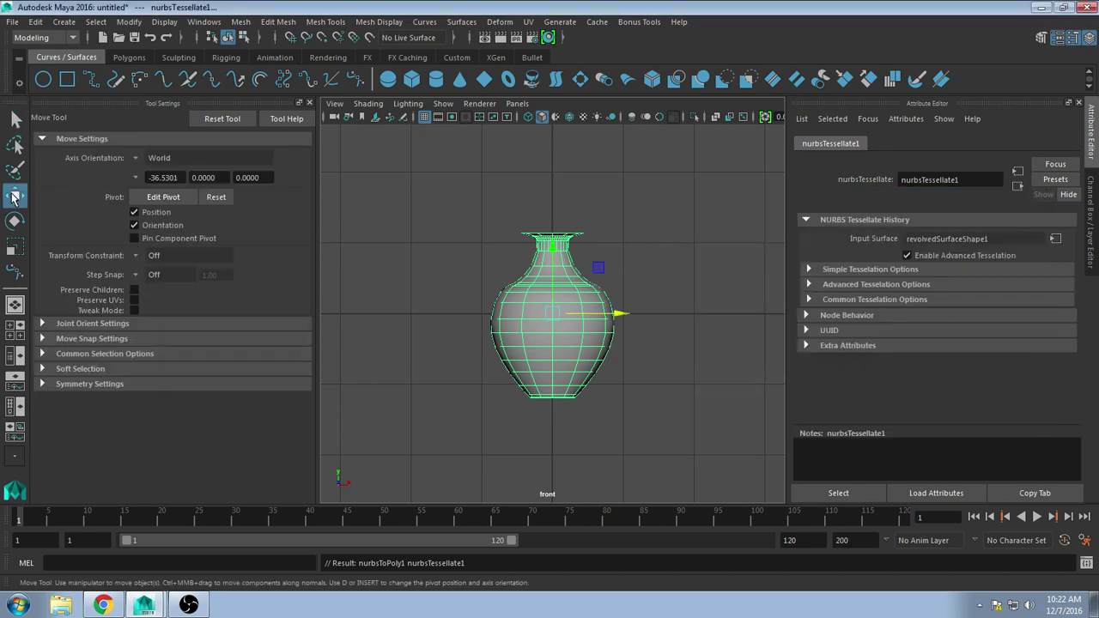
{"action": "left_click_drag", "start_coordinate": [620, 314], "coordinate": [755, 314]}
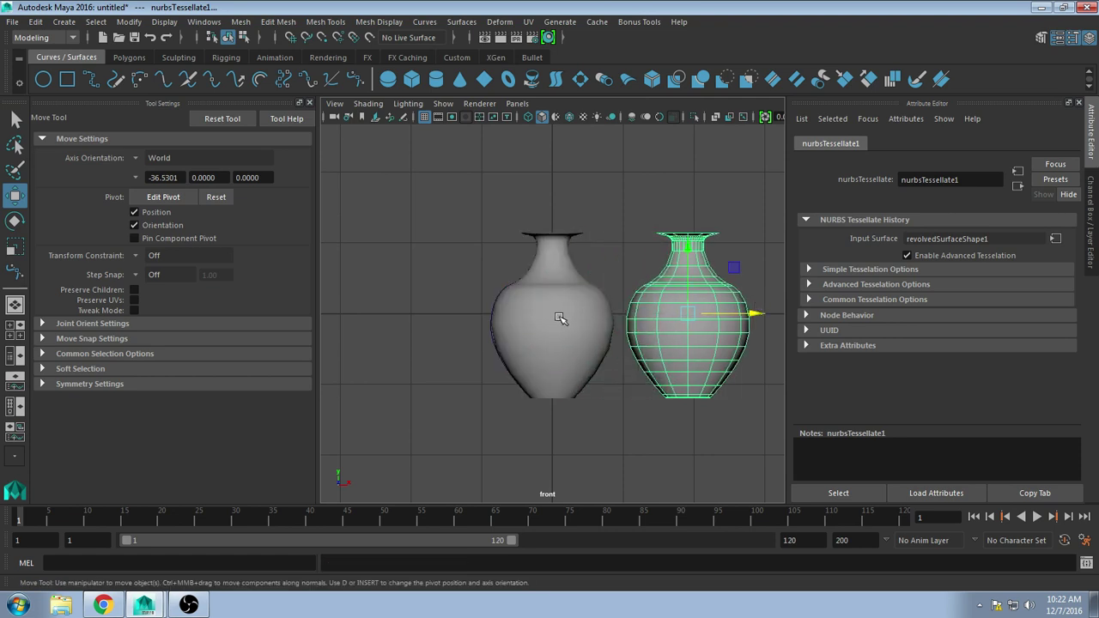
{"action": "left_click", "coordinate": [560, 319]}
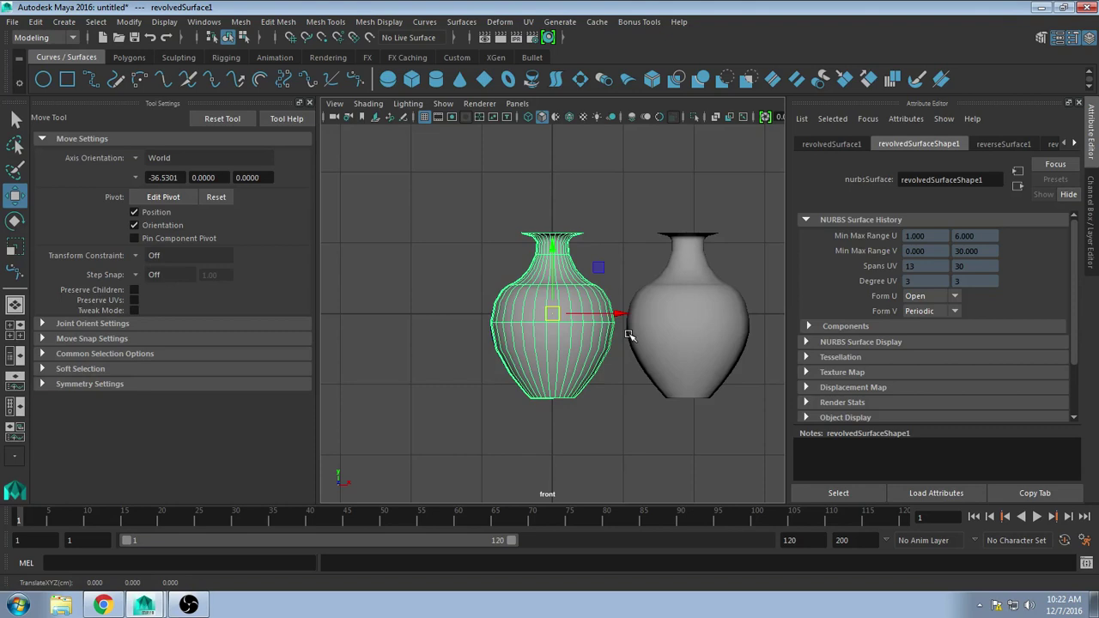
{"action": "left_click", "coordinate": [673, 331]}
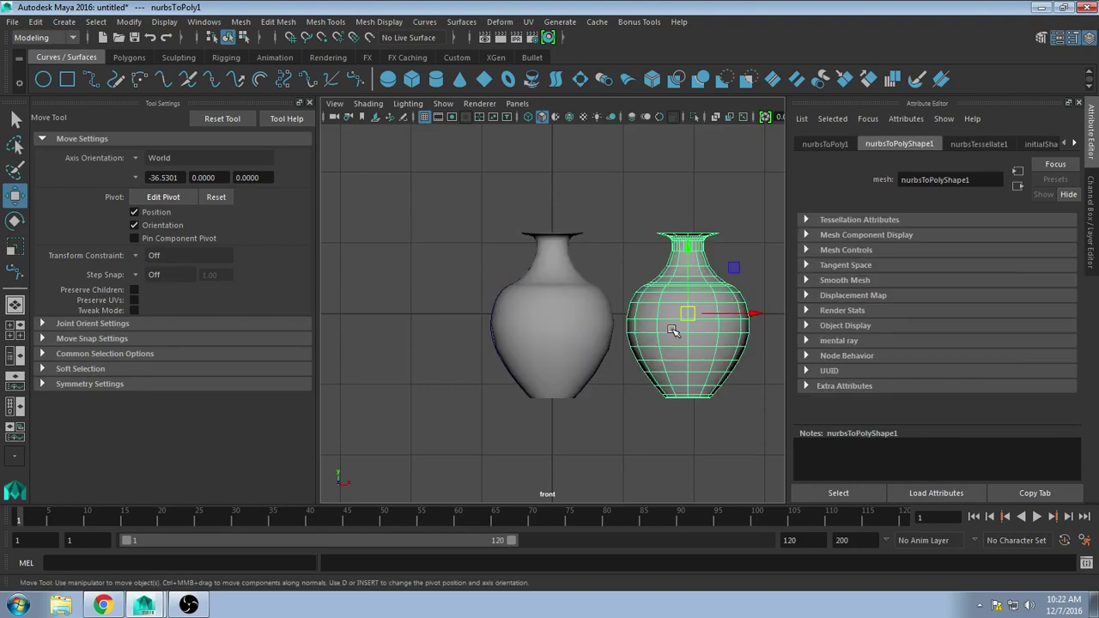
{"action": "left_click", "coordinate": [576, 327]}
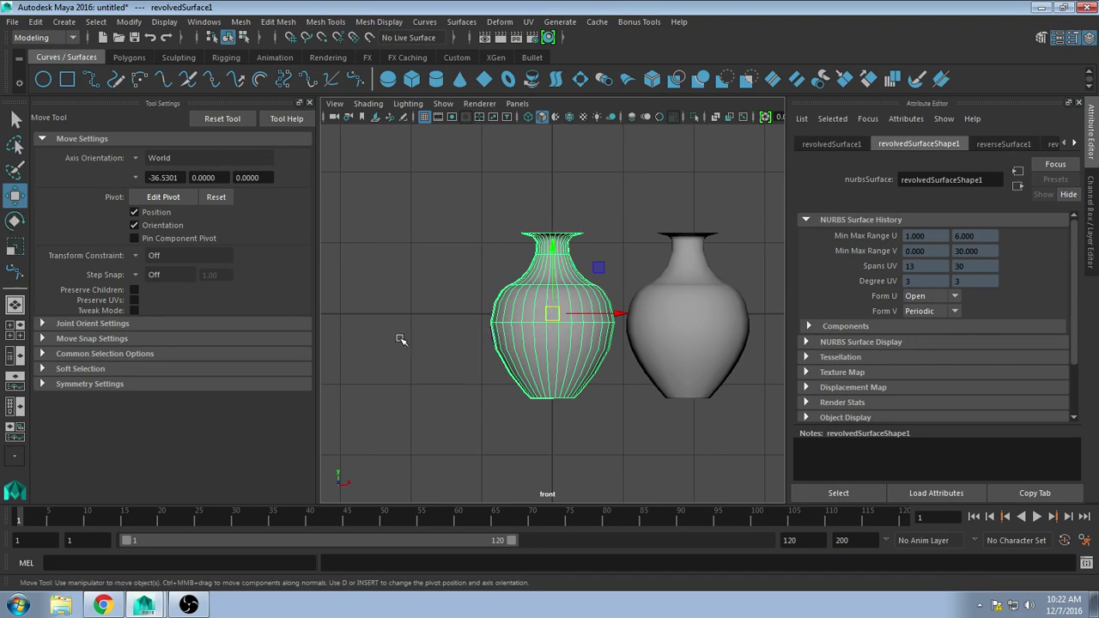
Step: Delete some control points on the profile curve, then undo that deletion
{"action": "left_click", "coordinate": [490, 337]}
{"action": "key", "text": "F8"}
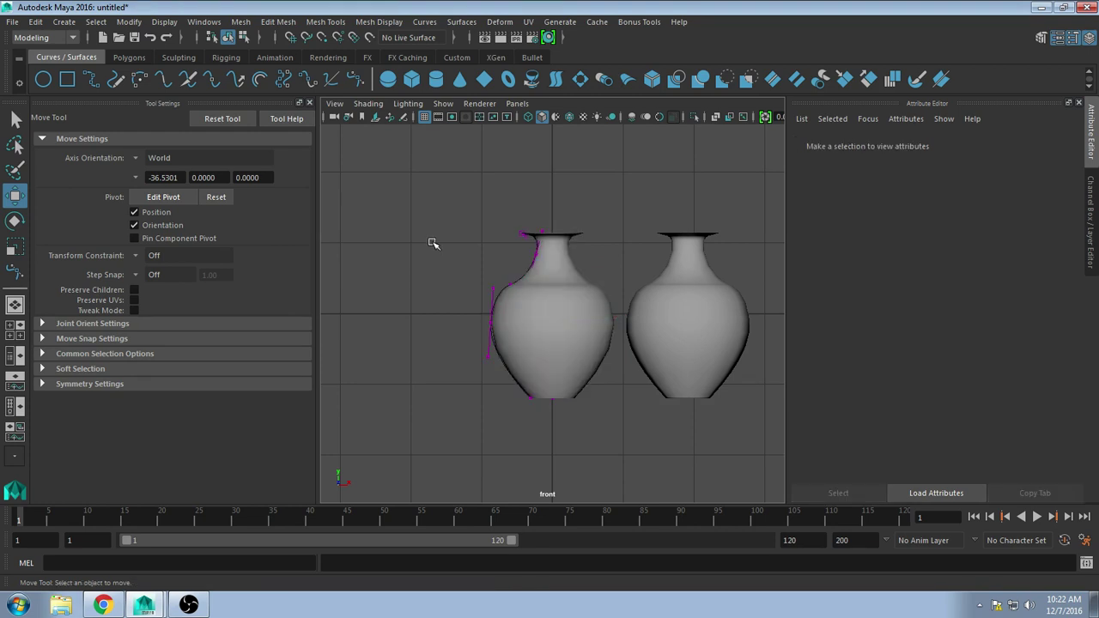
{"action": "left_click_drag", "start_coordinate": [464, 299], "coordinate": [550, 320]}
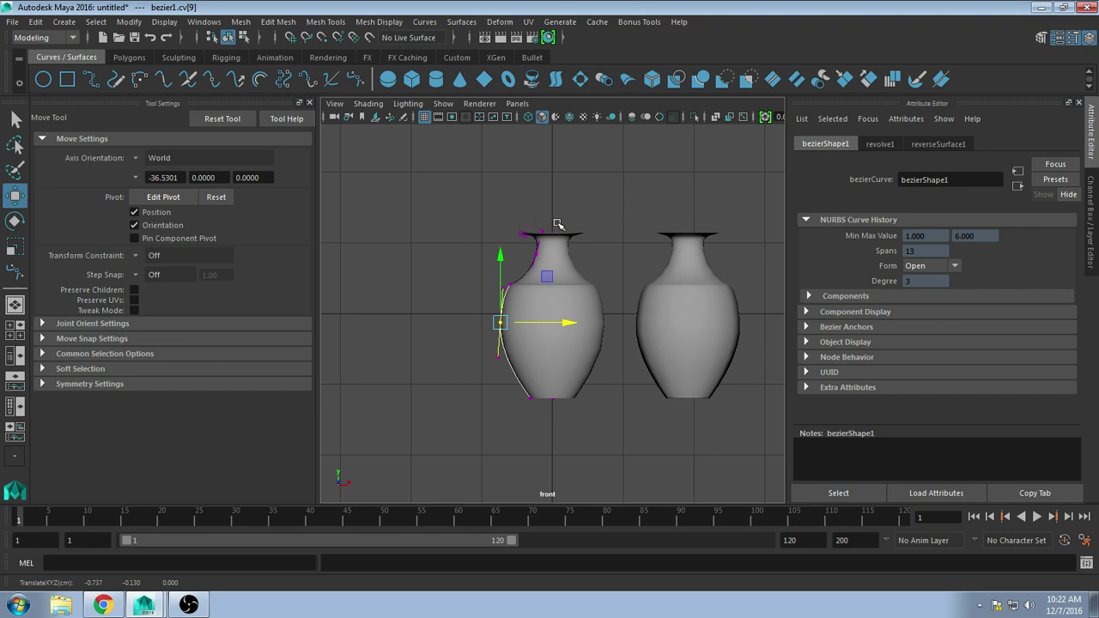
{"action": "key", "text": "Delete"}
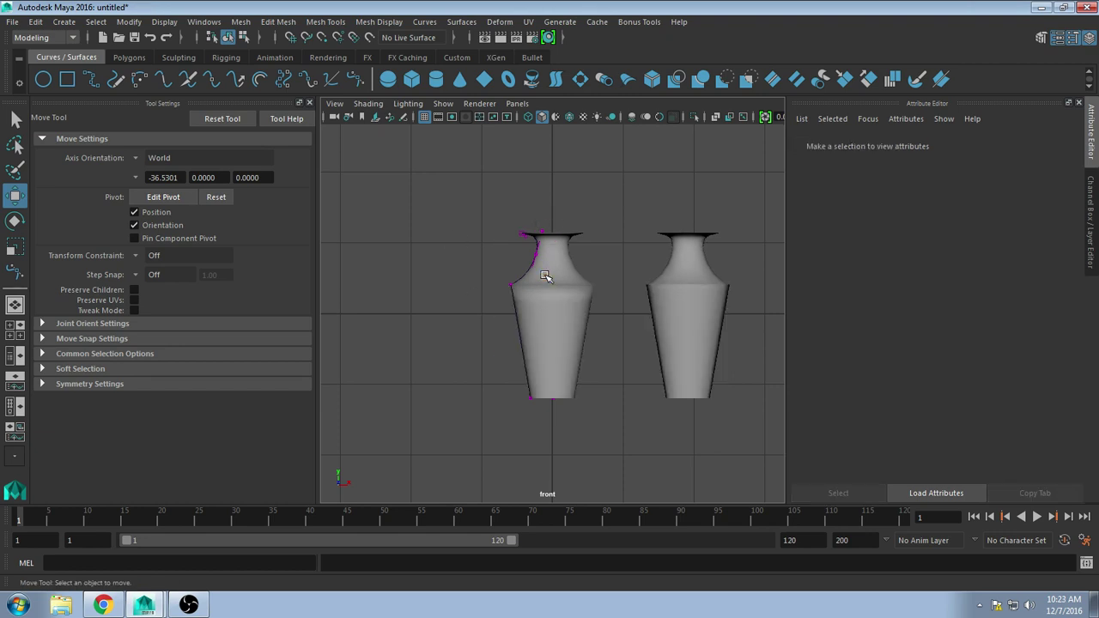
{"action": "key", "text": "ctrl+z"}
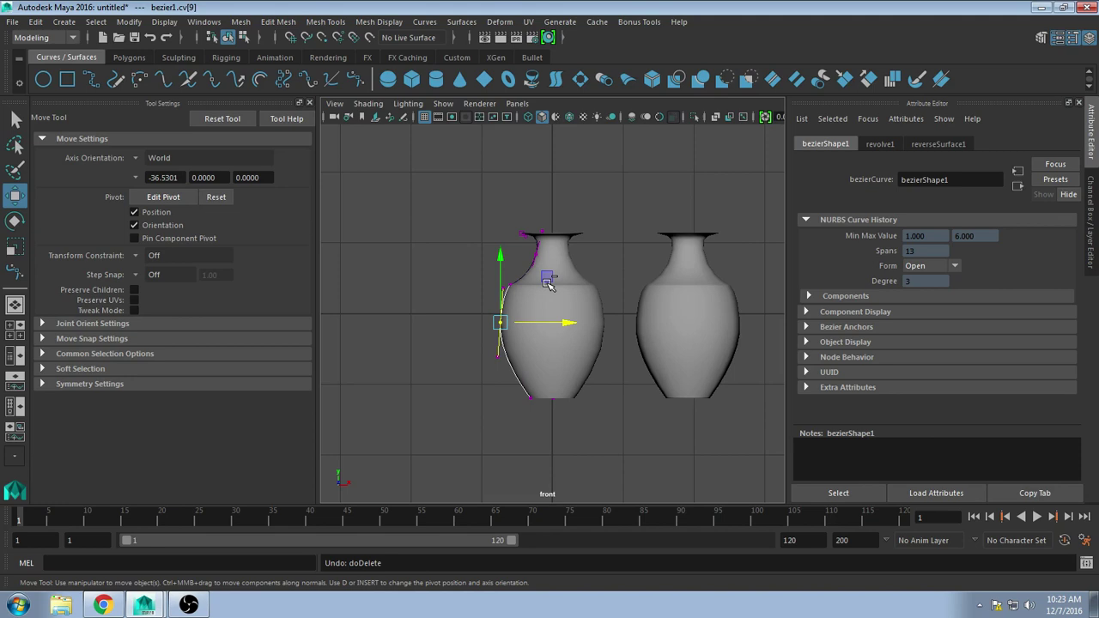
Step: Select the whole bezier1 profile curve and delete it
{"action": "left_click", "coordinate": [501, 296]}
{"action": "left_click", "coordinate": [479, 298]}
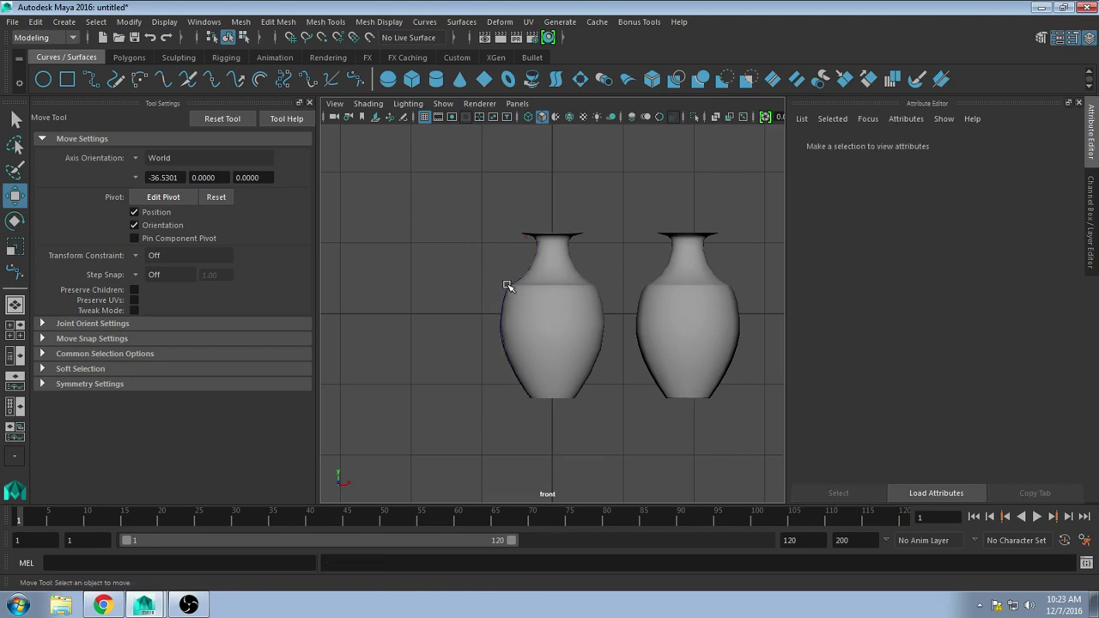
{"action": "left_click", "coordinate": [509, 289]}
{"action": "key", "text": "Delete"}
Step: Delete the revolvedSurface1 NURBS vase and select the remaining polygon vase
{"action": "left_click", "coordinate": [571, 313]}
{"action": "key", "text": "Delete"}
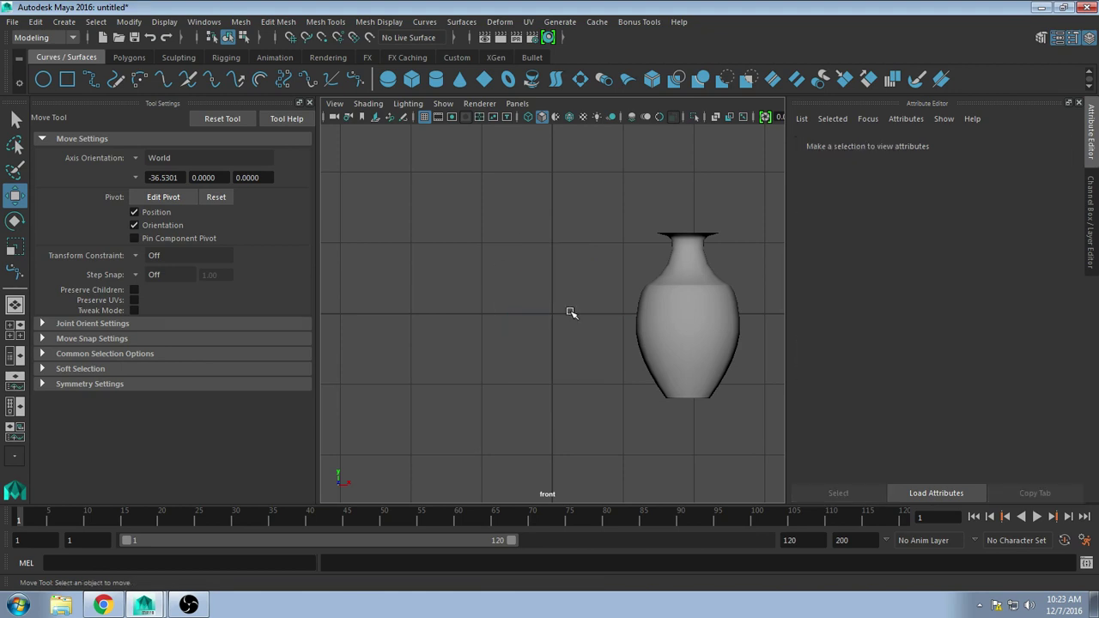
{"action": "left_click", "coordinate": [707, 332]}
{"action": "left_click_drag", "start_coordinate": [624, 207], "coordinate": [762, 400]}
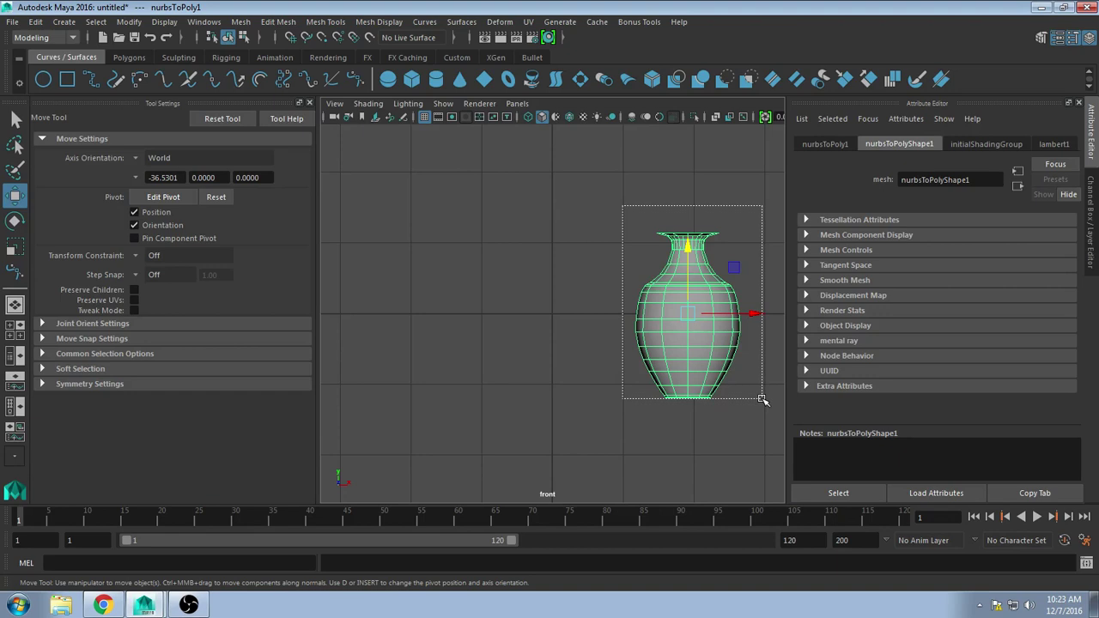
Step: Marquee-select all 348 faces of the polygon vase
{"action": "left_click_drag", "start_coordinate": [763, 401], "coordinate": [765, 412]}
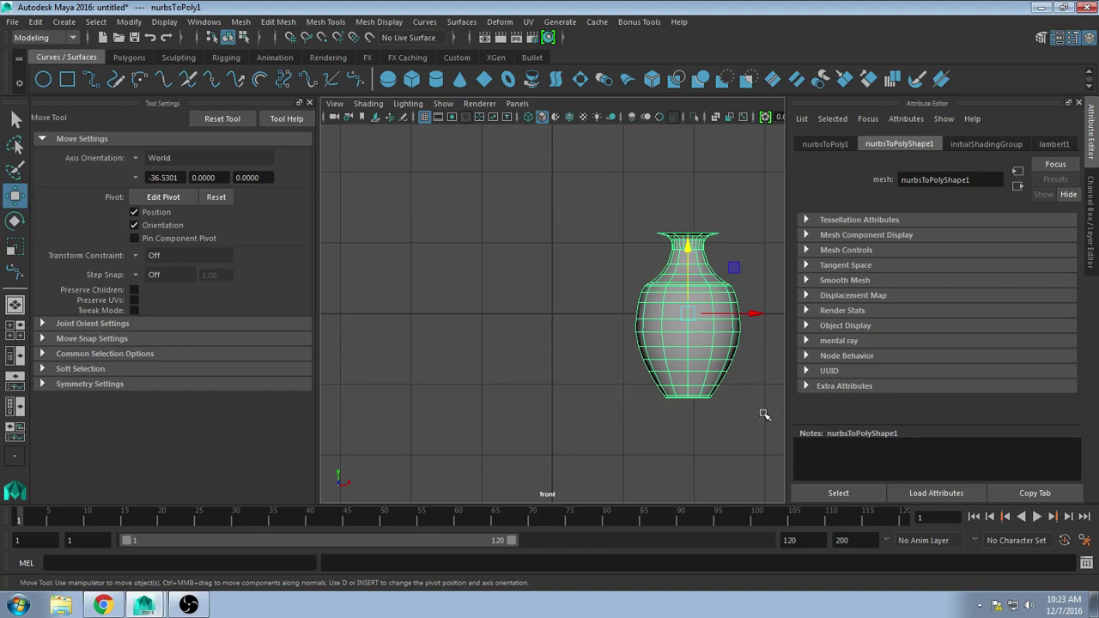
{"action": "left_click", "coordinate": [719, 249]}
{"action": "left_click_drag", "start_coordinate": [607, 211], "coordinate": [762, 424]}
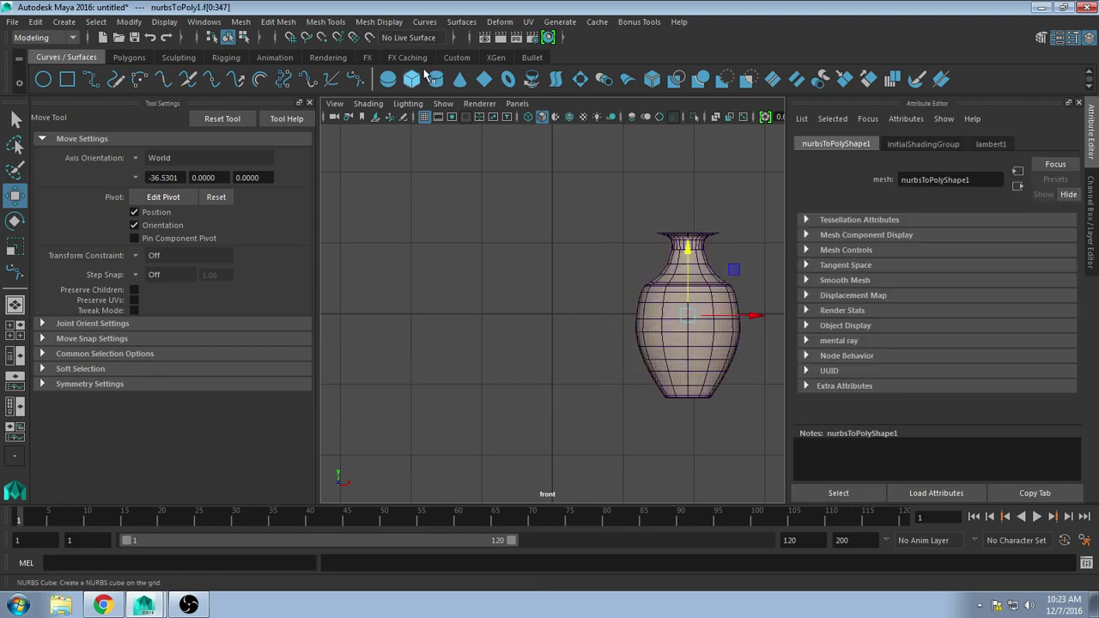
Step: Switch the shelf to Polygons and open the Modeling Toolkit at its Components section
{"action": "left_click", "coordinate": [129, 59]}
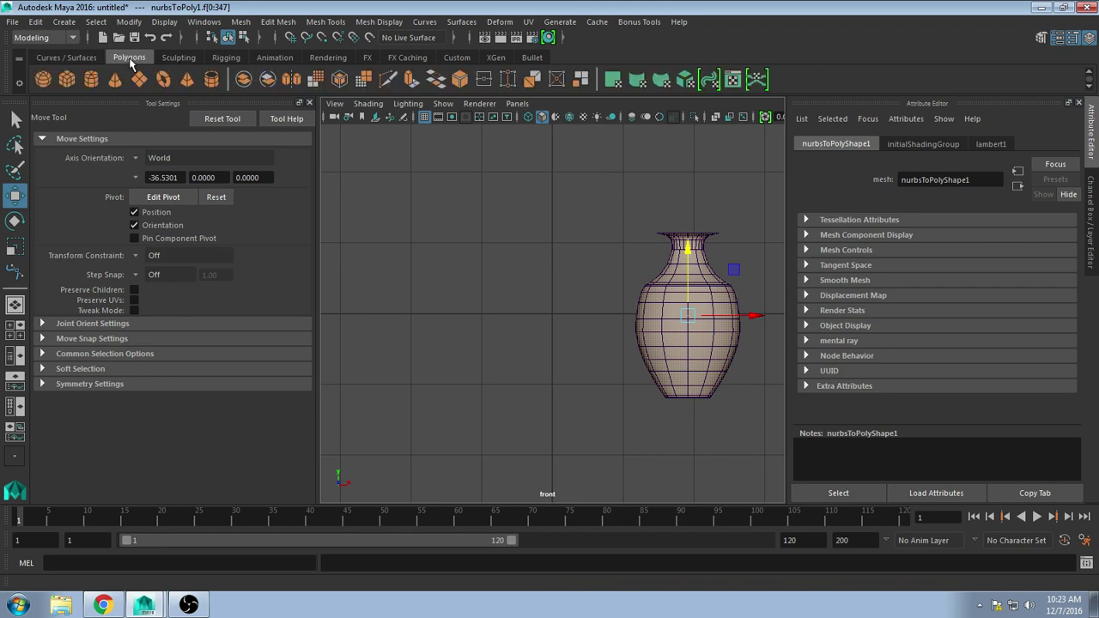
{"action": "left_click", "coordinate": [1041, 39]}
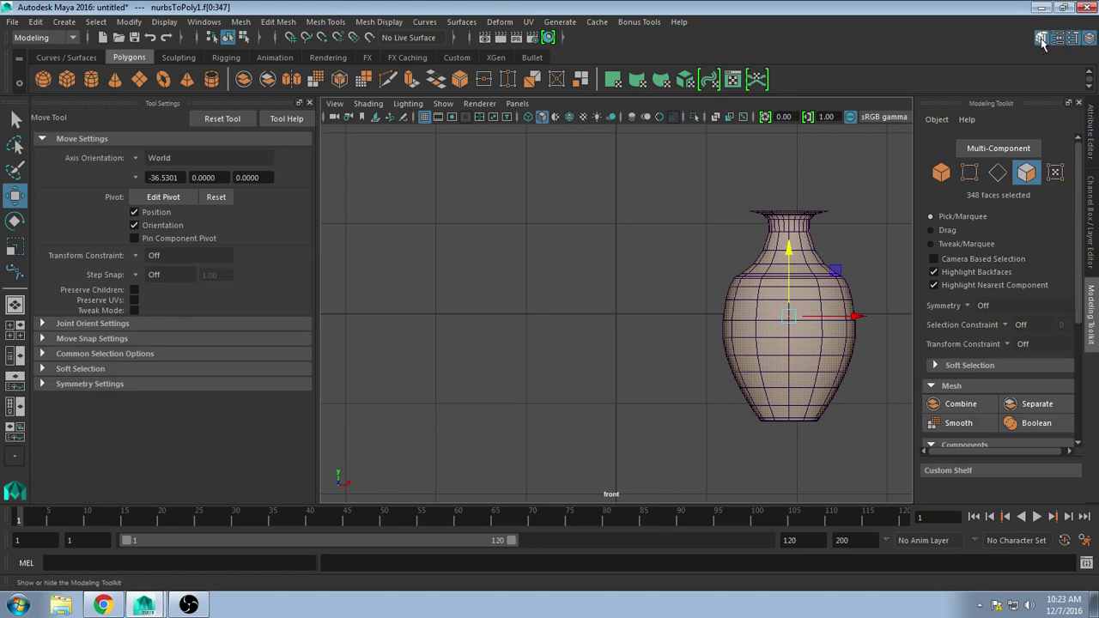
{"action": "left_click", "coordinate": [1041, 39]}
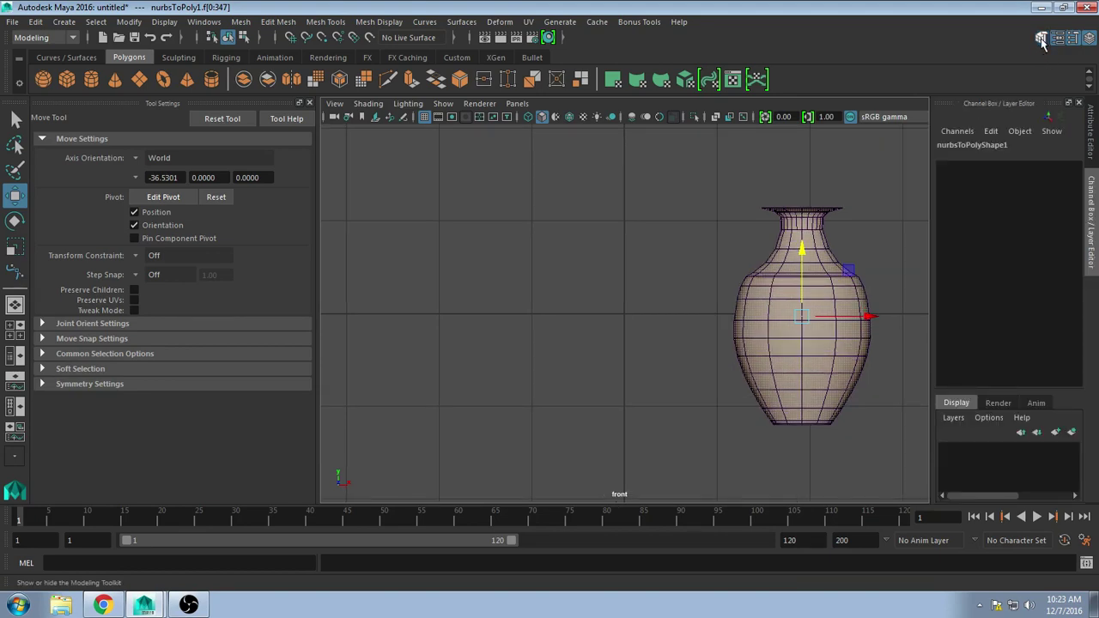
{"action": "left_click", "coordinate": [1041, 39]}
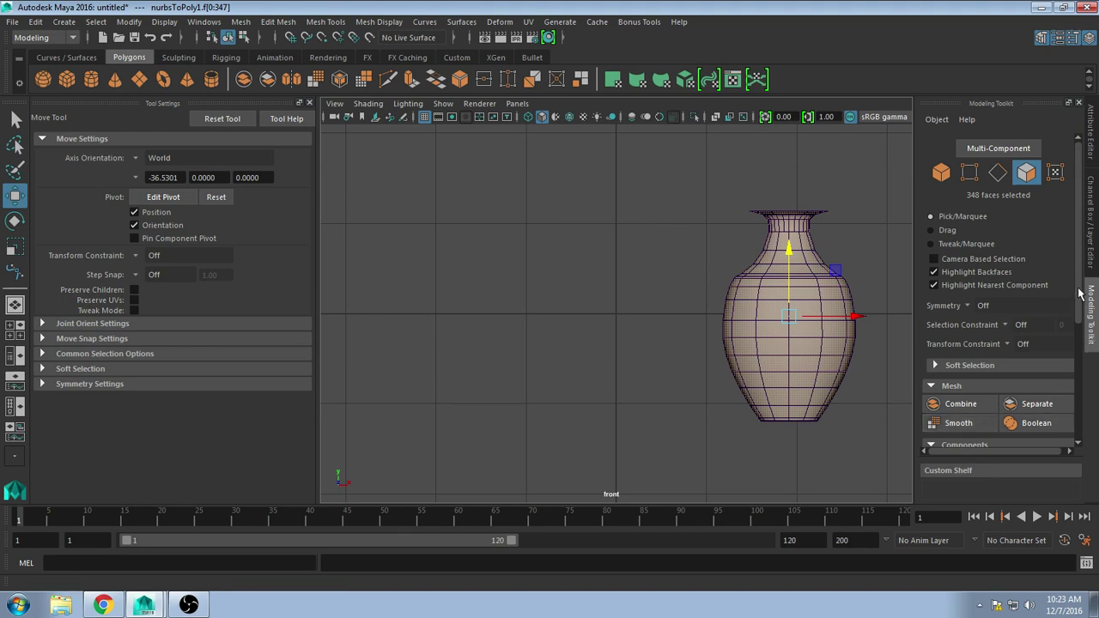
{"action": "left_click_drag", "start_coordinate": [1080, 296], "coordinate": [1088, 368]}
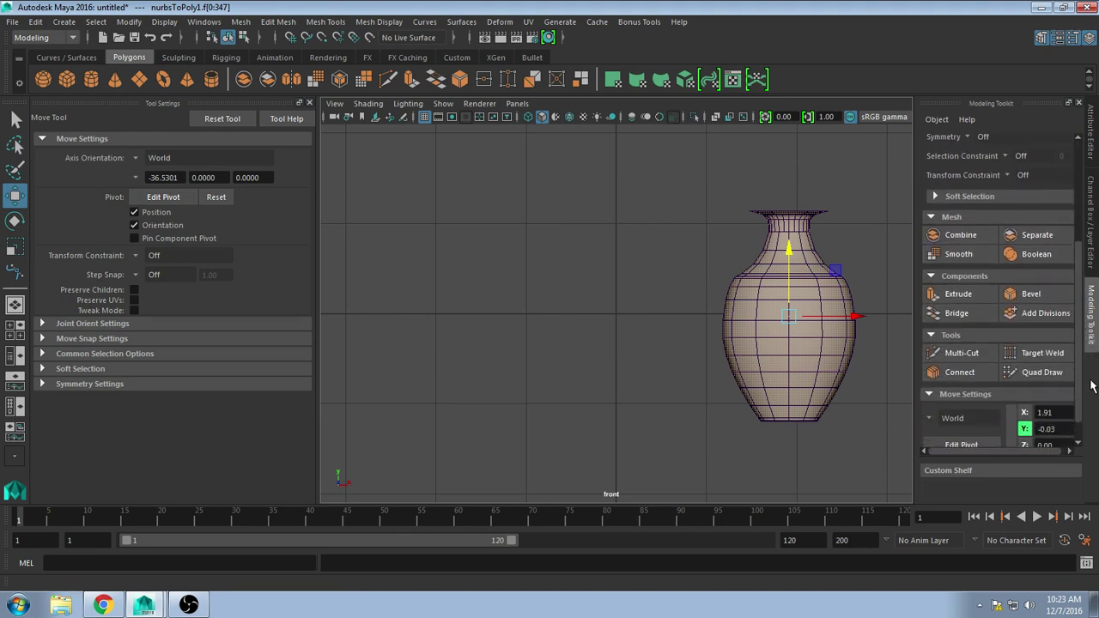
Step: Extrude the selected vase faces with a Thickness of 0.1
{"action": "left_click", "coordinate": [958, 294]}
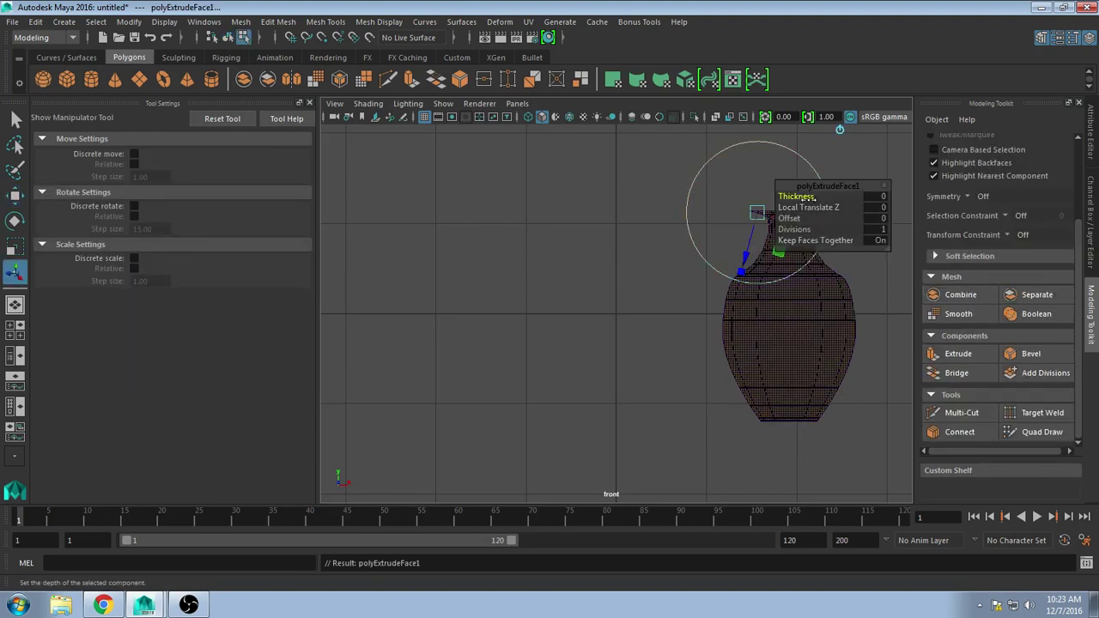
{"action": "left_click_drag", "start_coordinate": [802, 196], "coordinate": [811, 196]}
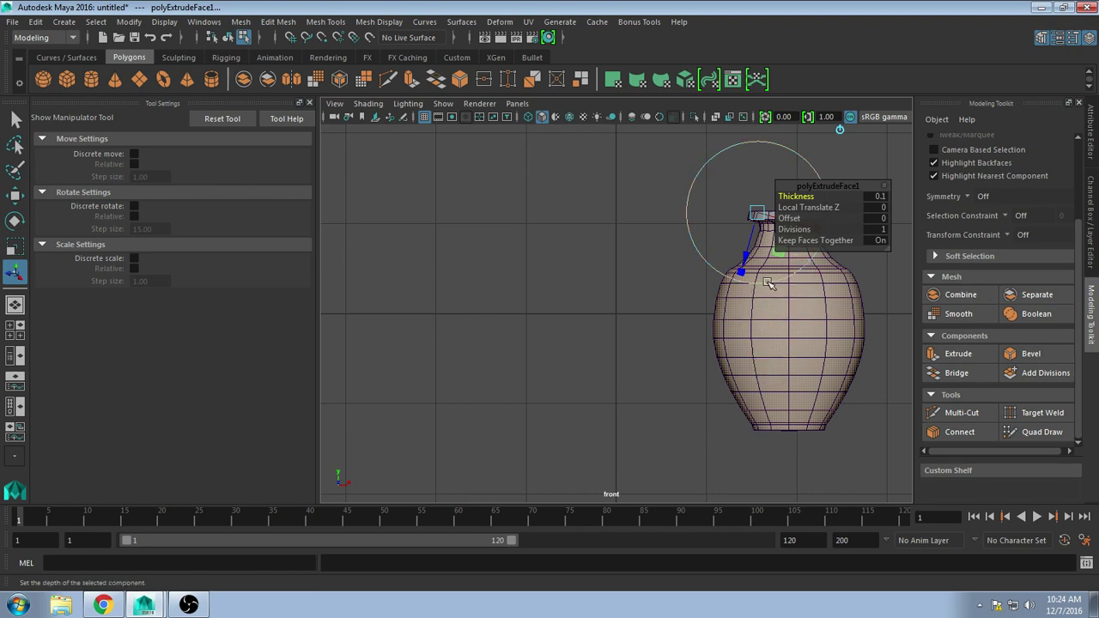
{"action": "left_click", "coordinate": [872, 168]}
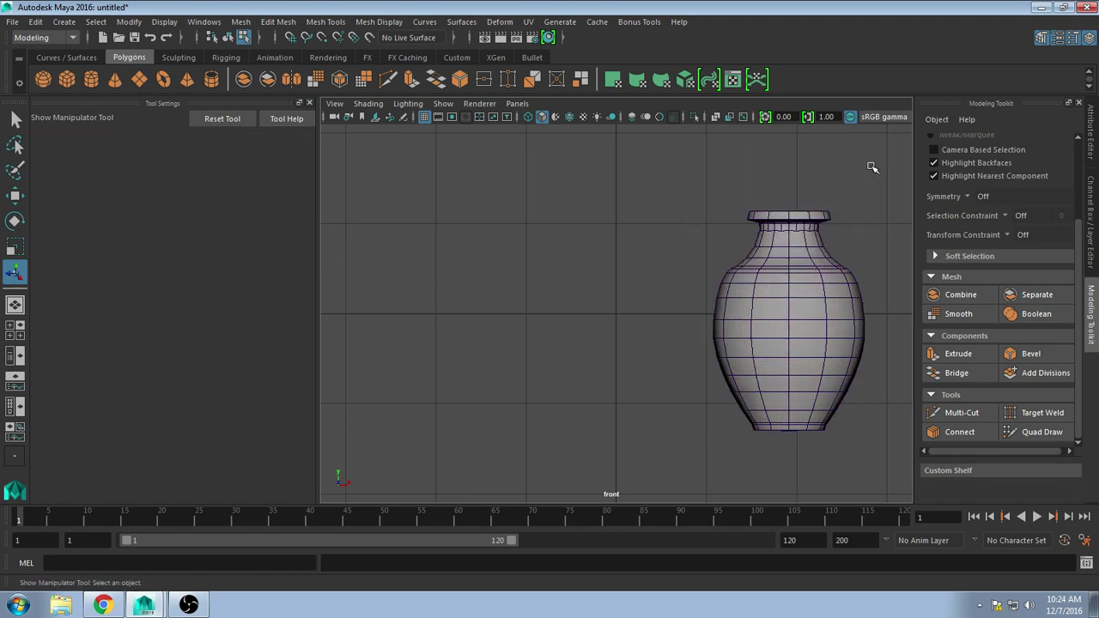
Step: Switch to the four-view layout and select faces on the vase
{"action": "left_click", "coordinate": [771, 364]}
{"action": "key", "text": "space"}
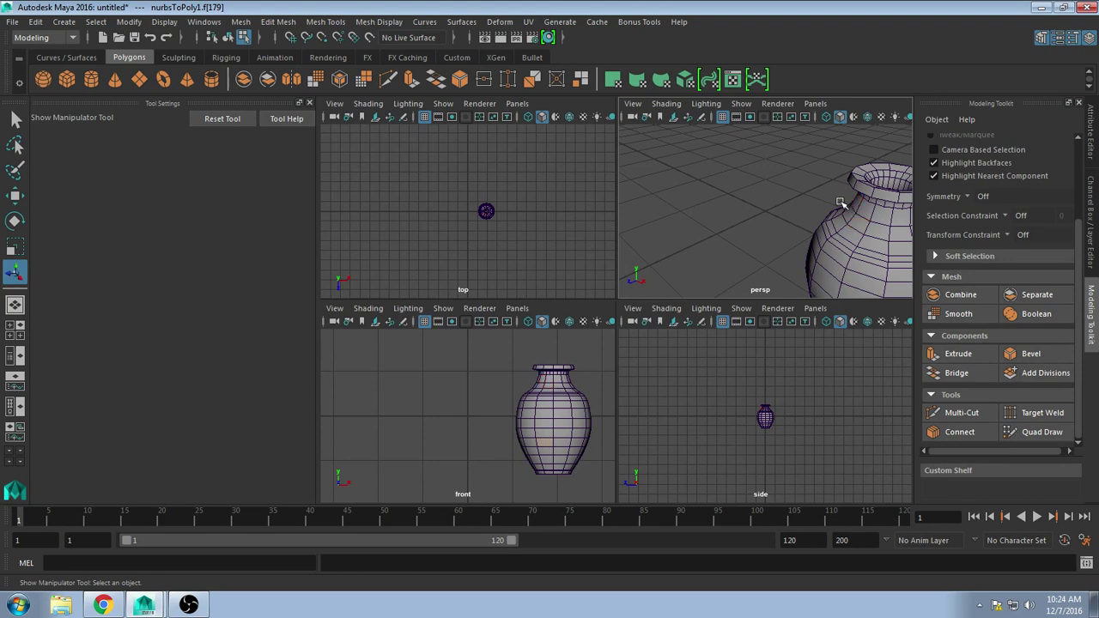
{"action": "left_click", "coordinate": [850, 214]}
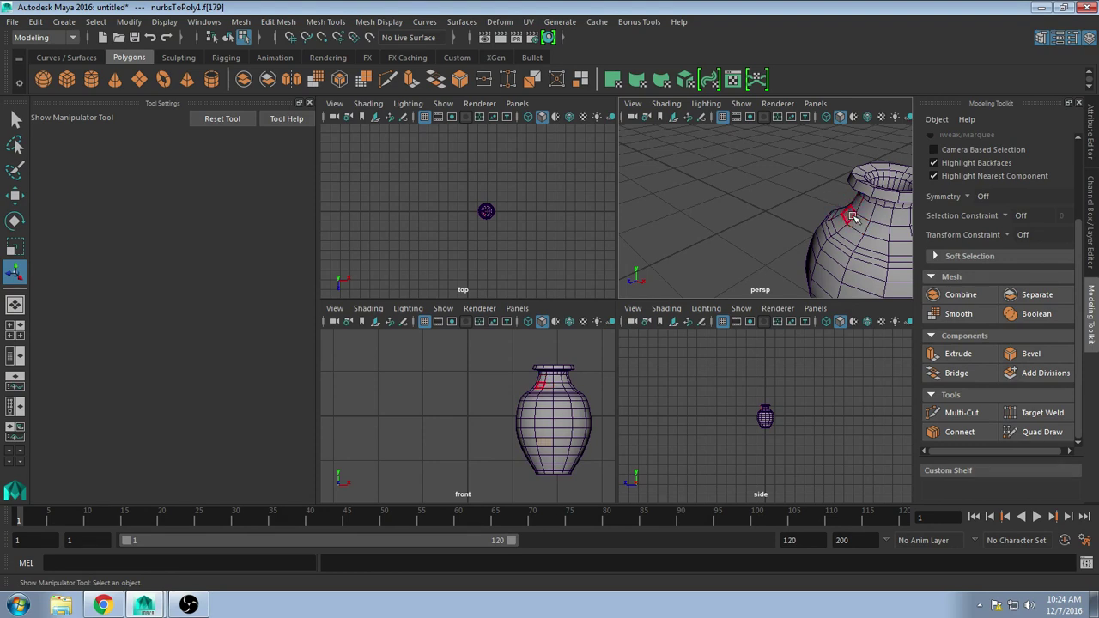